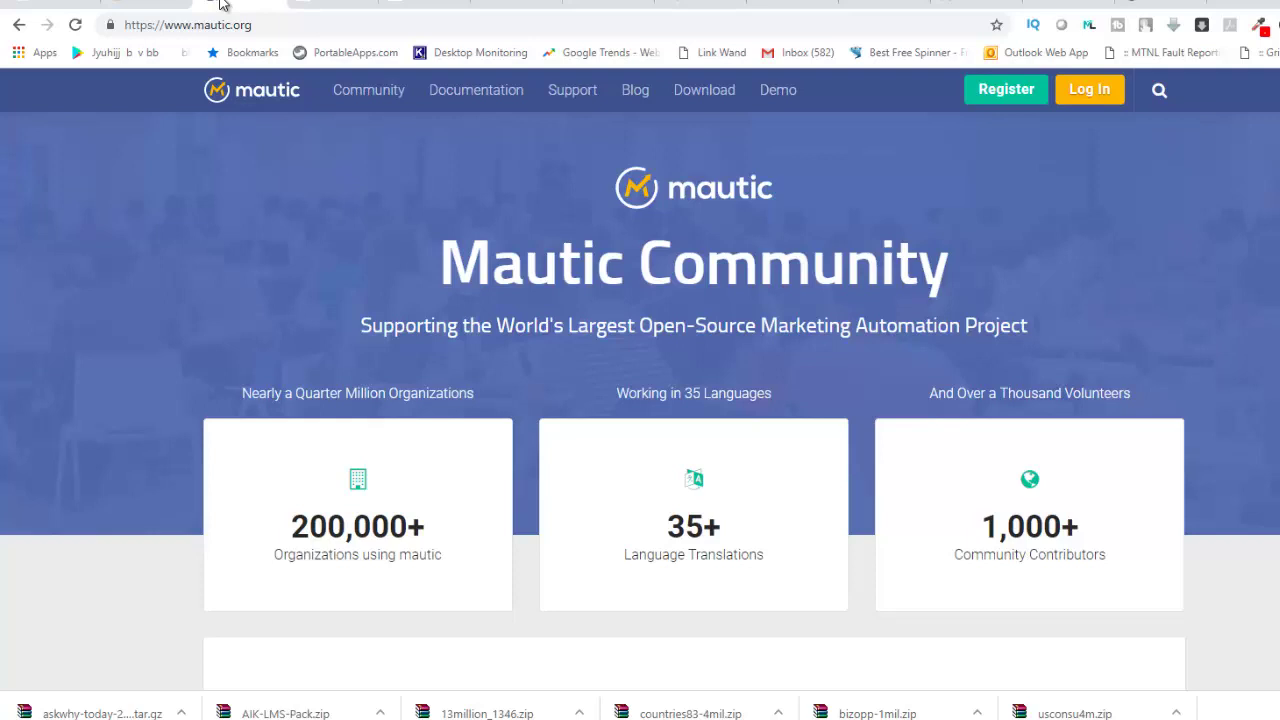
# Move from the aikshop hosting product page to the cPanel dashboard tab in Chrome.
pyautogui.click(320, 3)
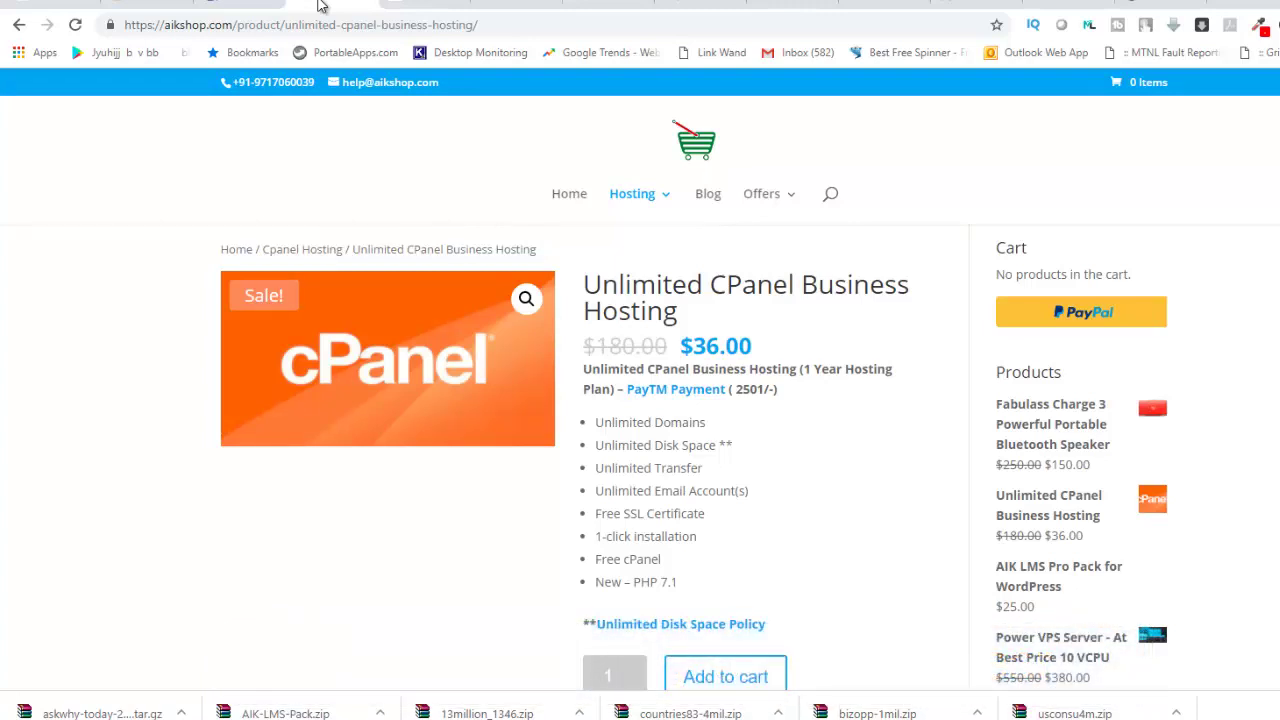
pyautogui.click(793, 5)
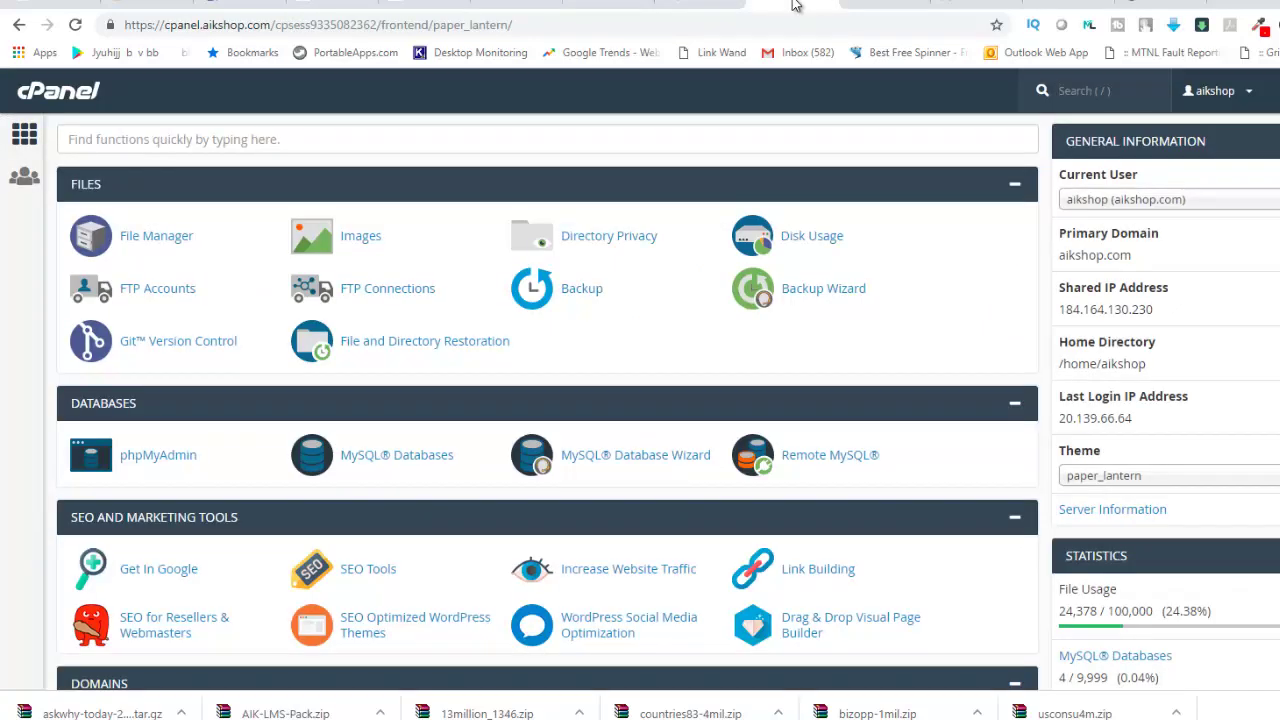
# Create the subdomain mautic.aikshop.com, keeping the auto-filled public_html/mautic document root.
pyautogui.scroll(-4, 318, 422)
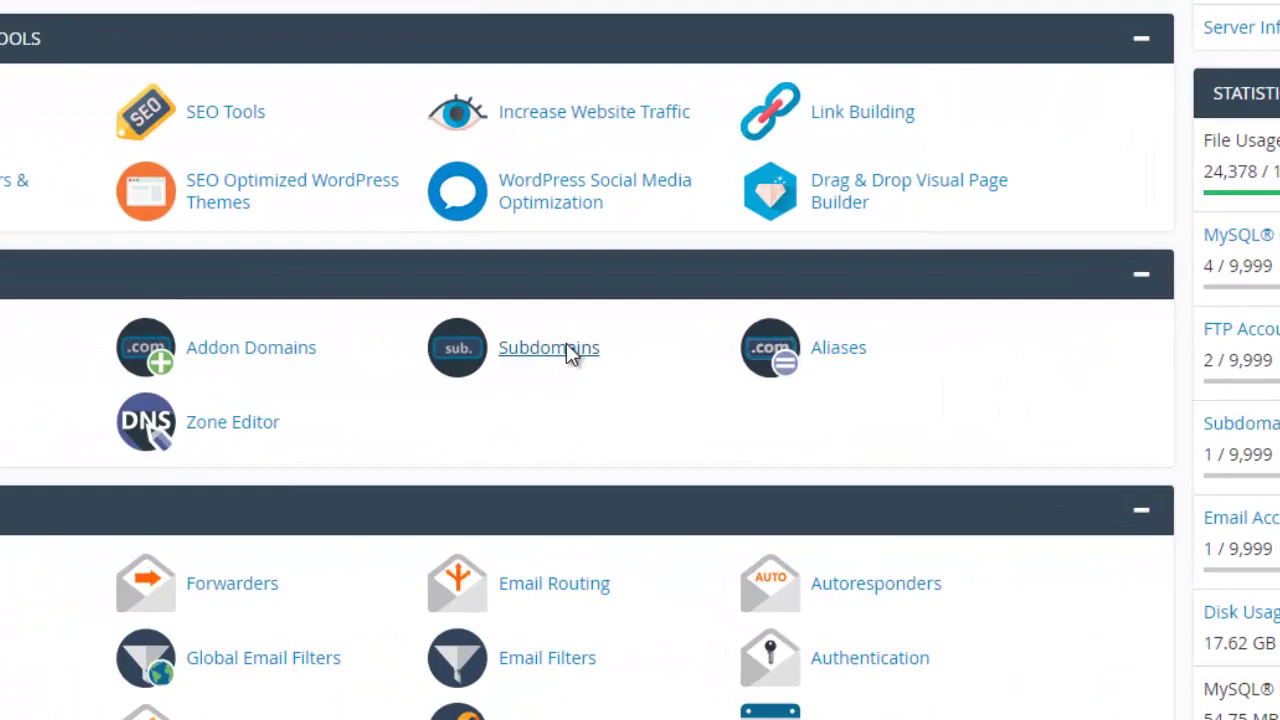
pyautogui.click(566, 347)
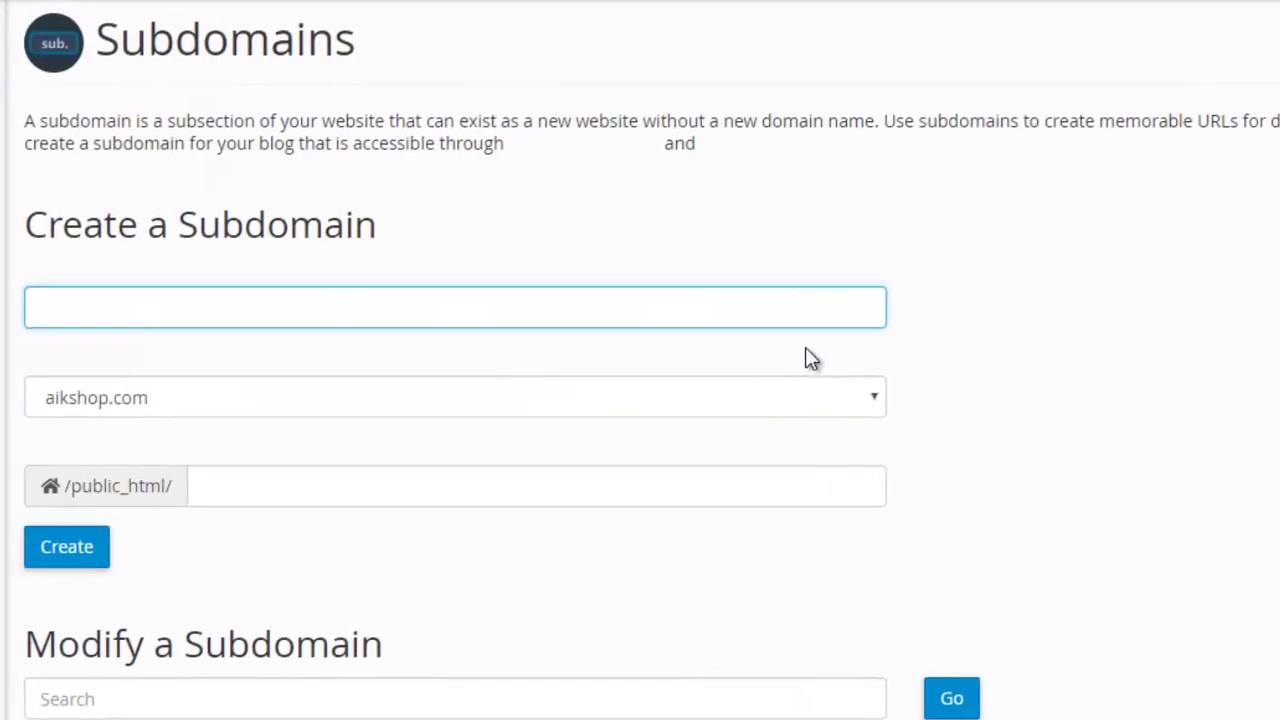
pyautogui.write('mautic')
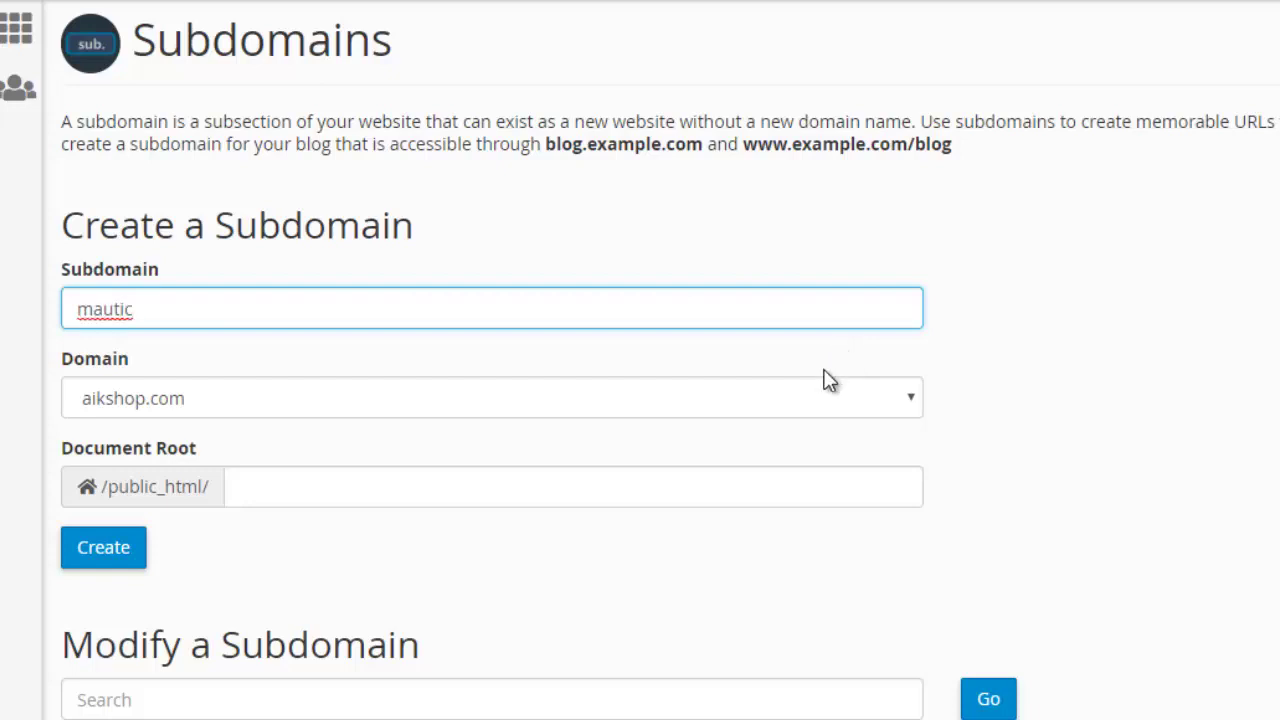
pyautogui.click(641, 559)
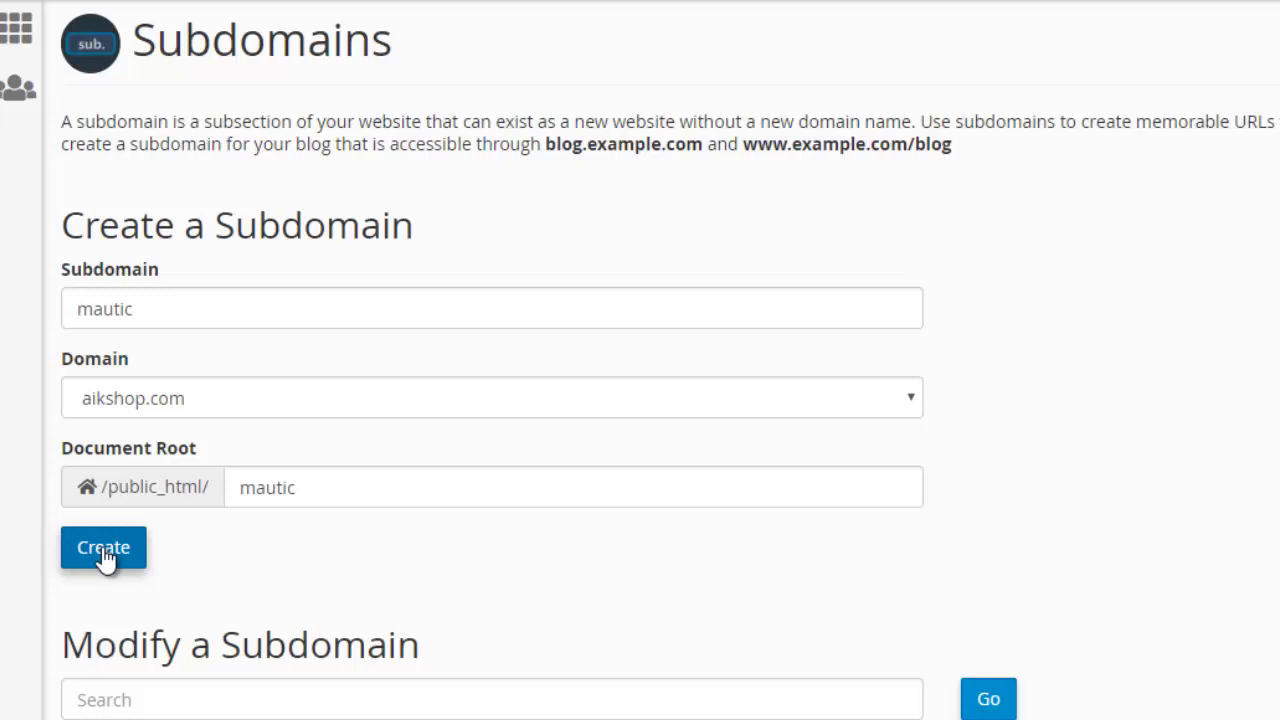
pyautogui.click(104, 549)
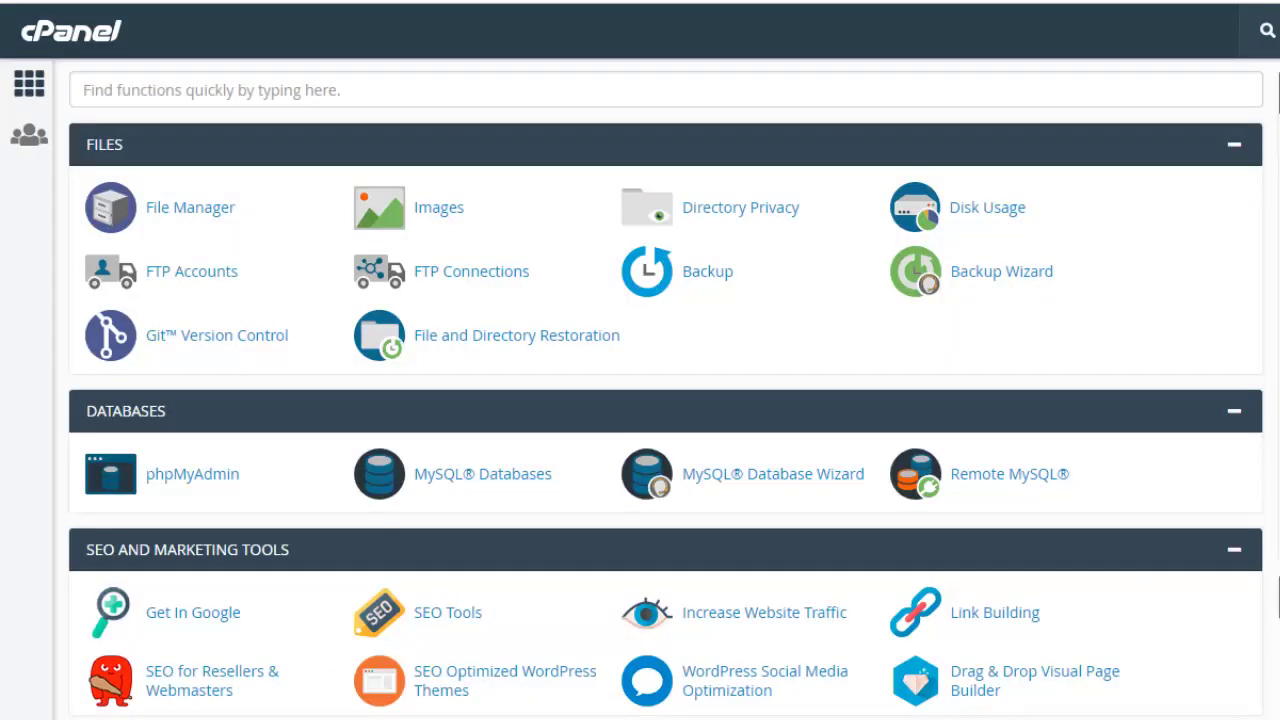
# Search Softaculous for 'mautic' and open the Mautic 2.14.1 script page.
pyautogui.scroll(-10, 666, 386)
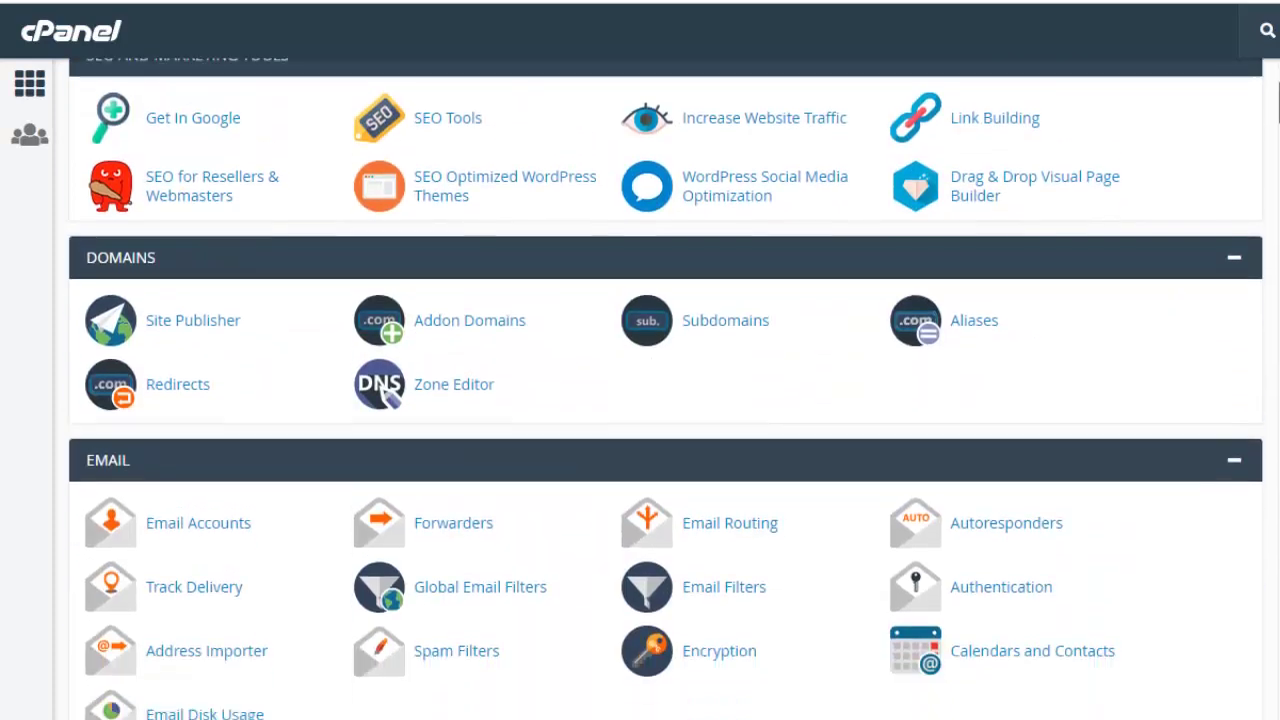
pyautogui.scroll(-10, 666, 389)
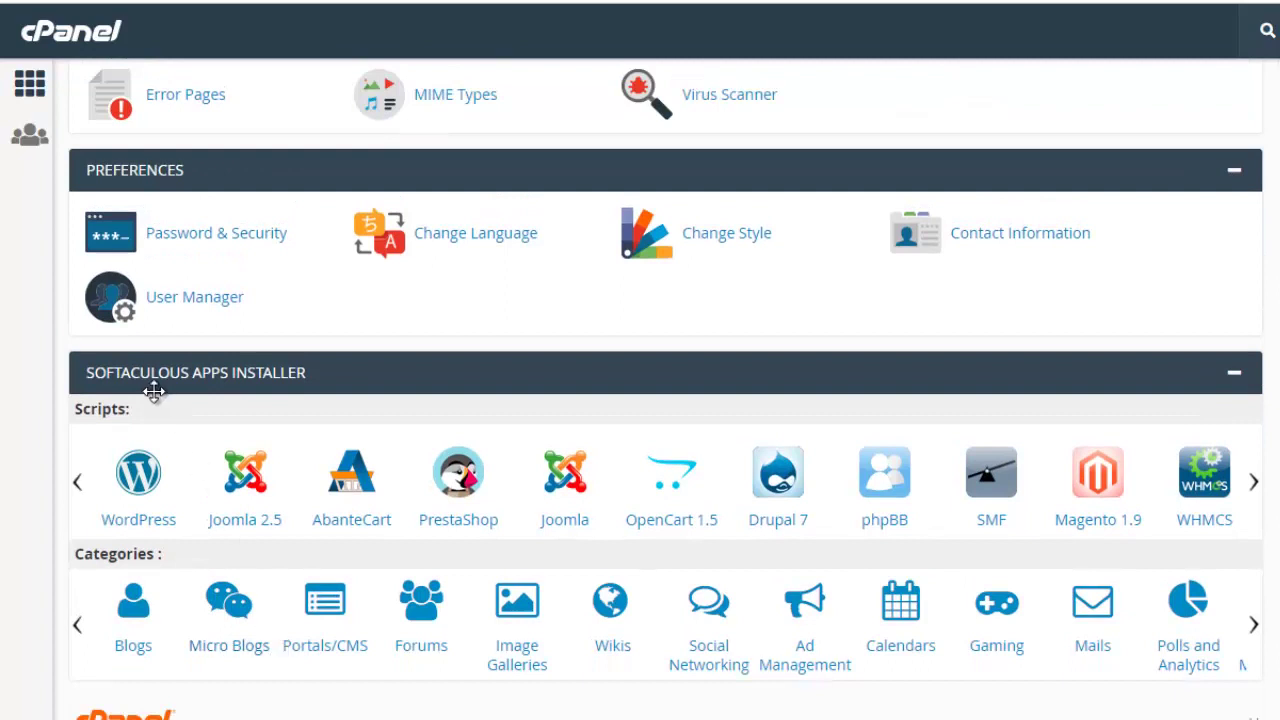
pyautogui.click(130, 618)
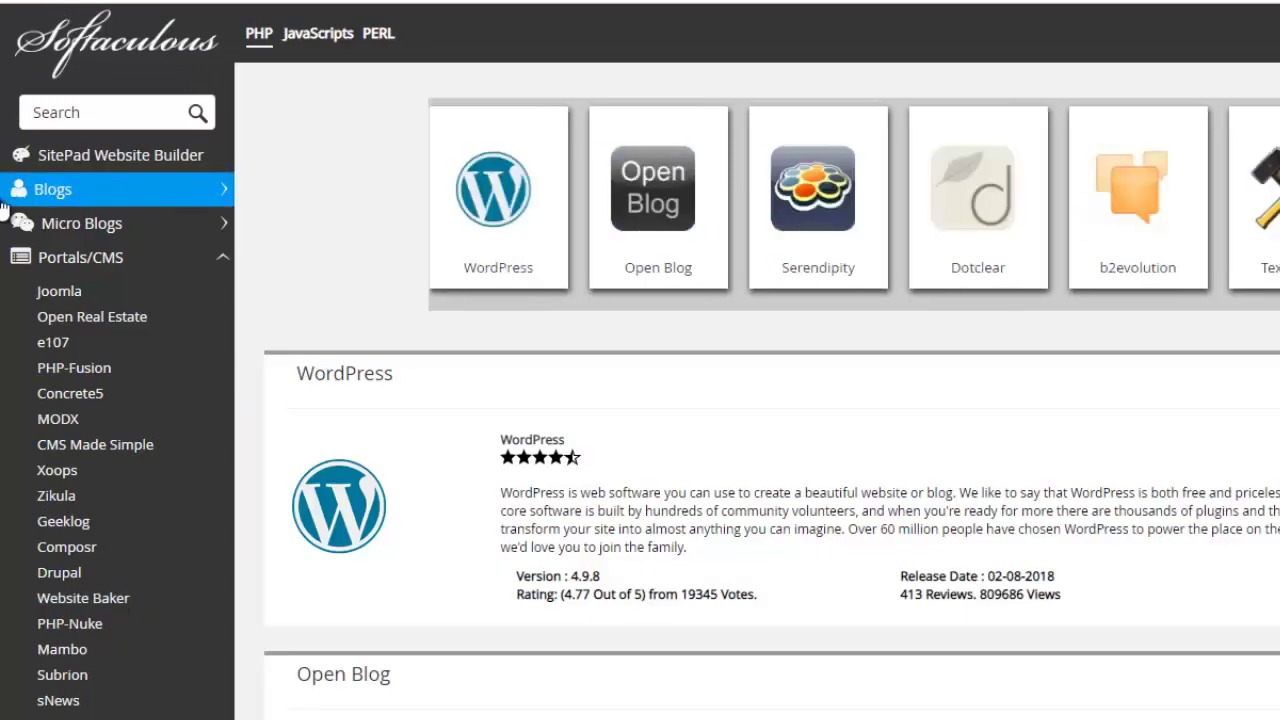
pyautogui.click(119, 112)
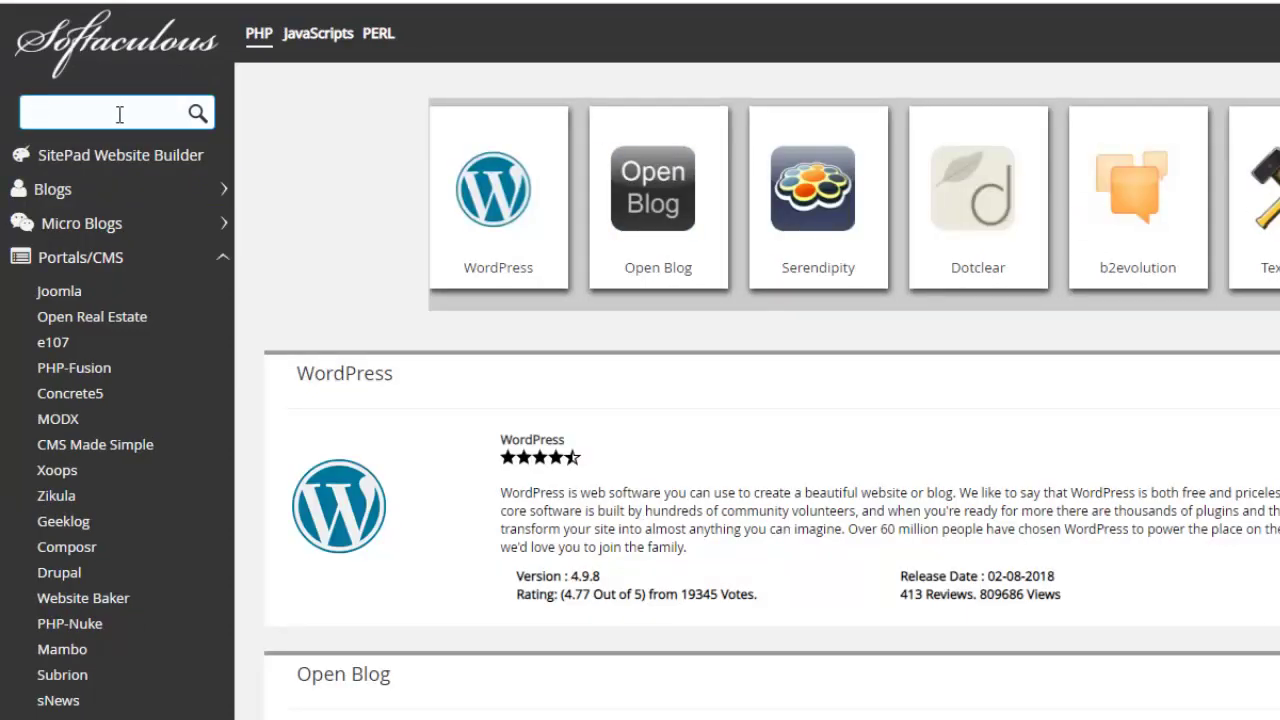
pyautogui.write('m')
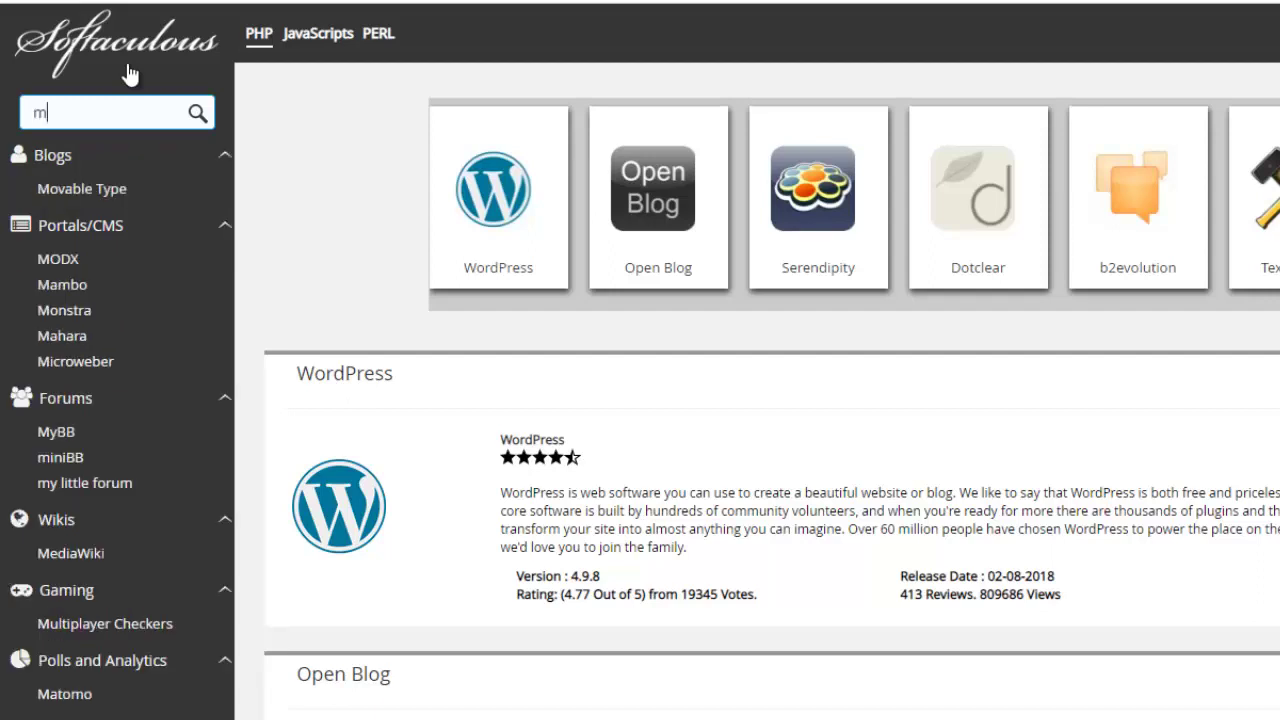
pyautogui.write('autic')
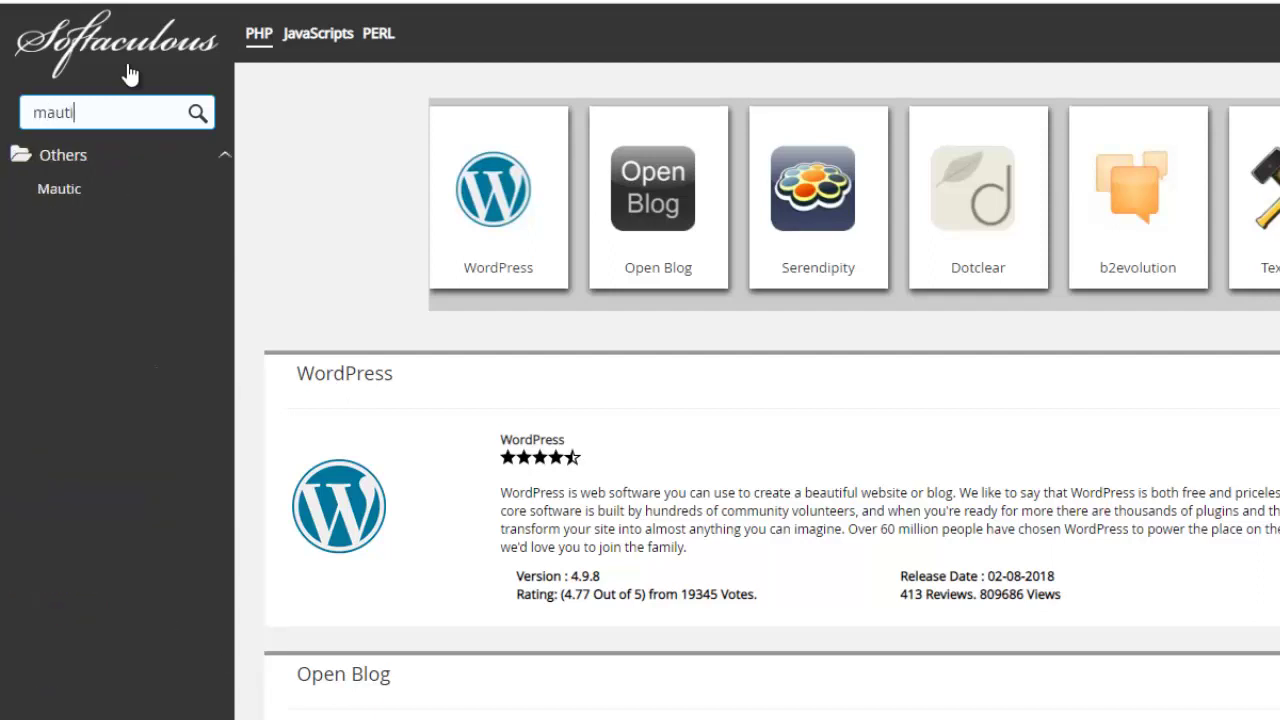
pyautogui.click(57, 192)
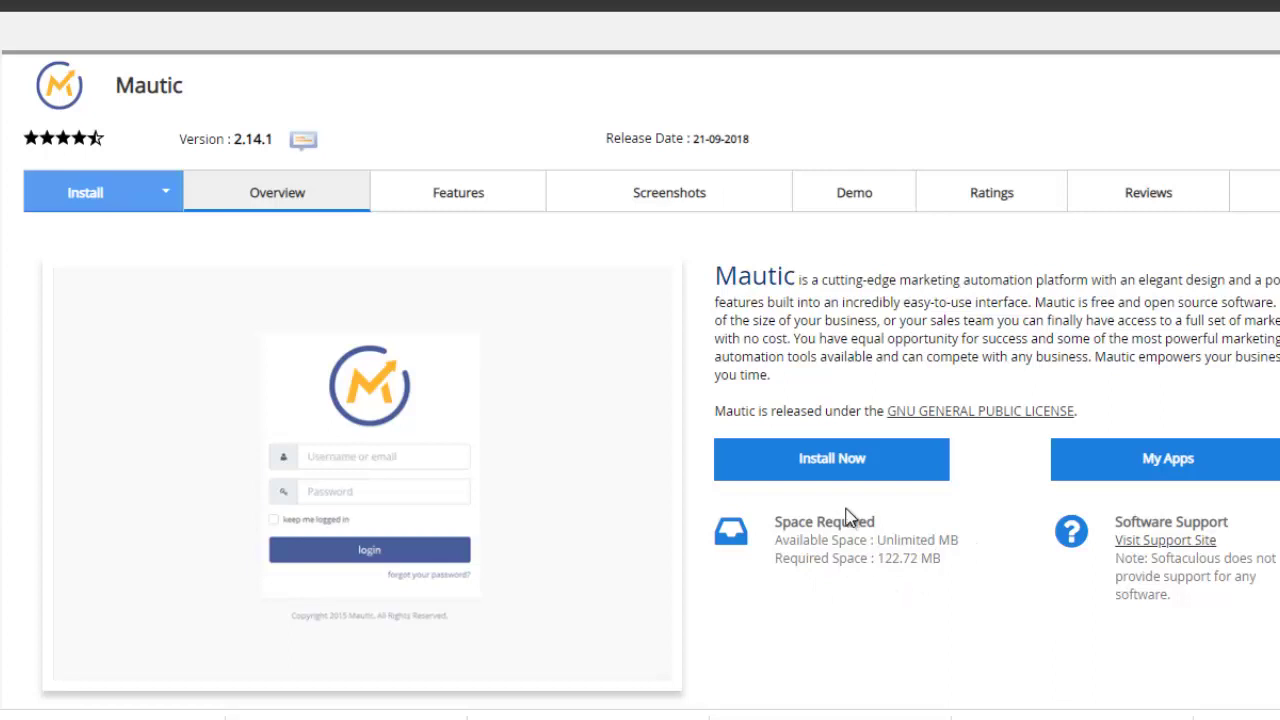
# Start a new Mautic install targeting mautic.aikshop.com with the mautic directory.
pyautogui.click(866, 476)
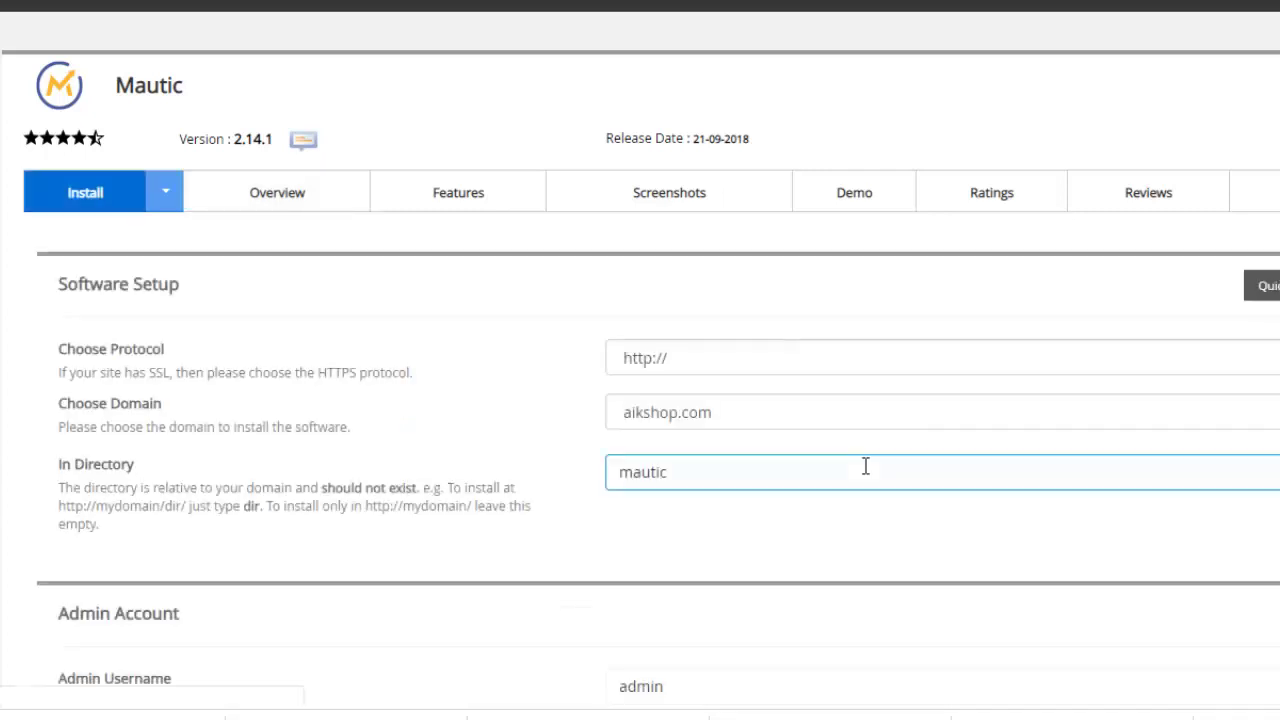
pyautogui.click(1110, 410)
pyautogui.click(1105, 424)
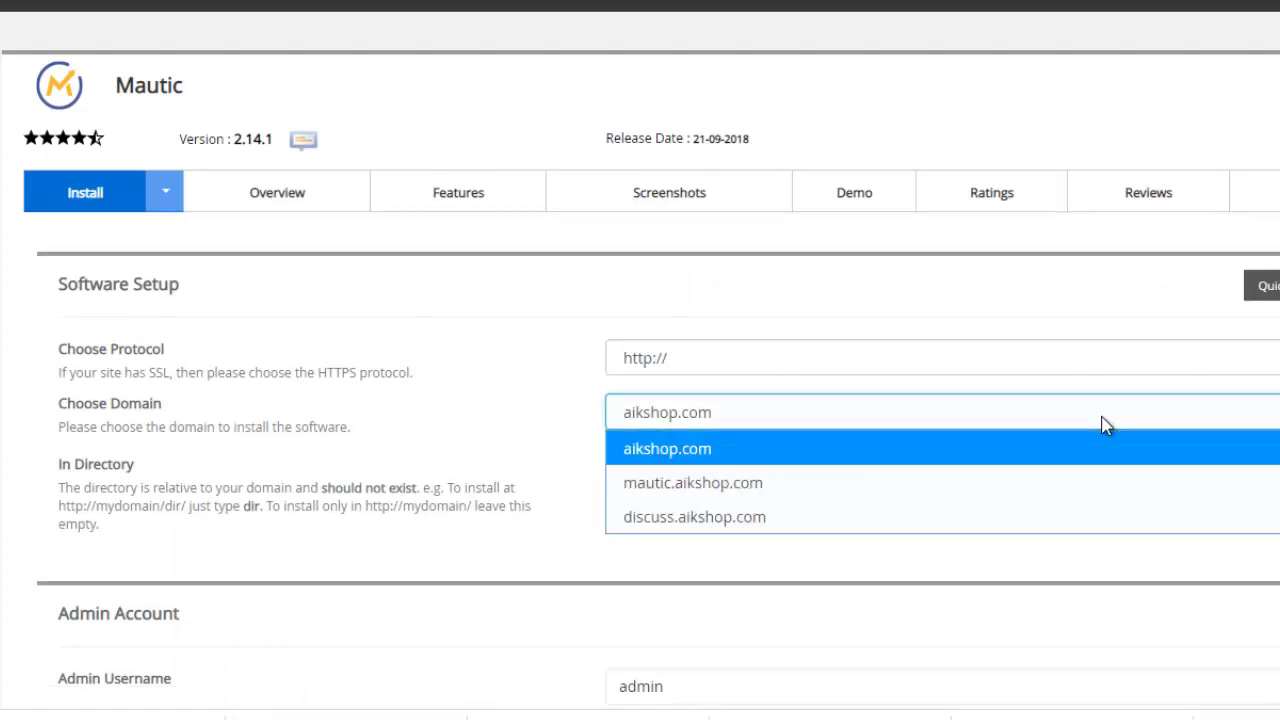
pyautogui.click(1003, 482)
pyautogui.click(1001, 470)
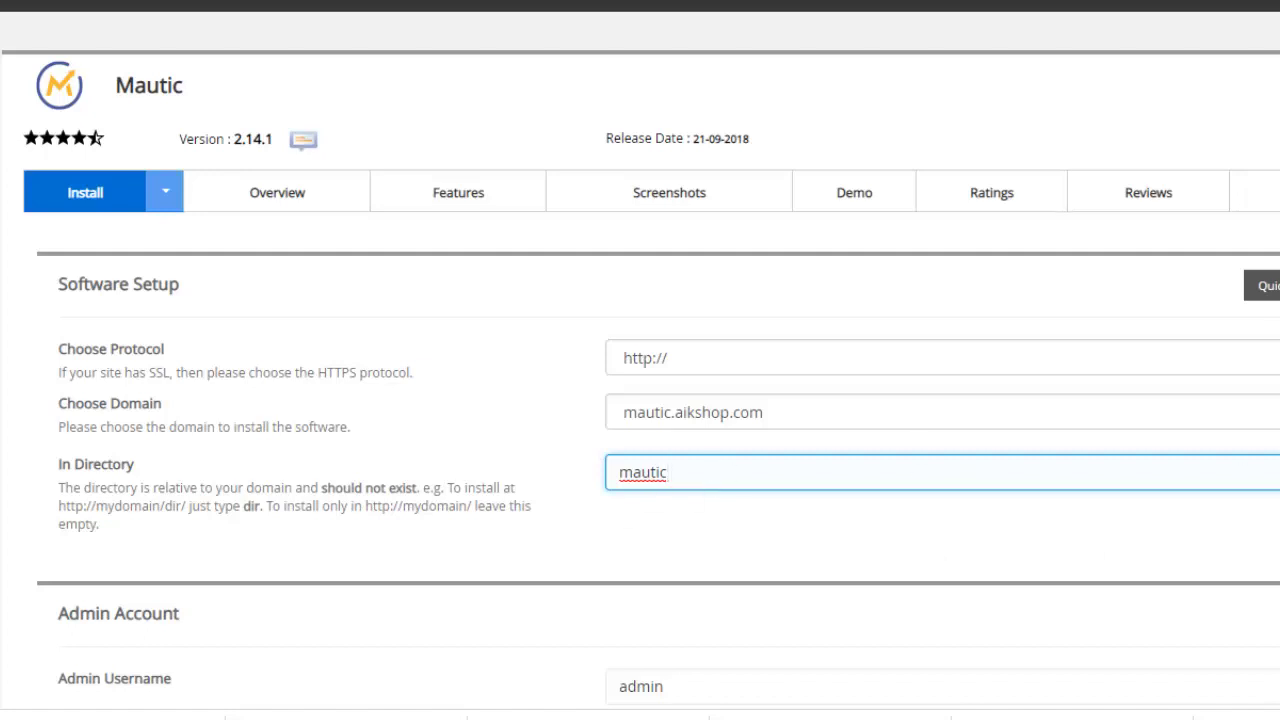
pyautogui.scroll(-3, 640, 360)
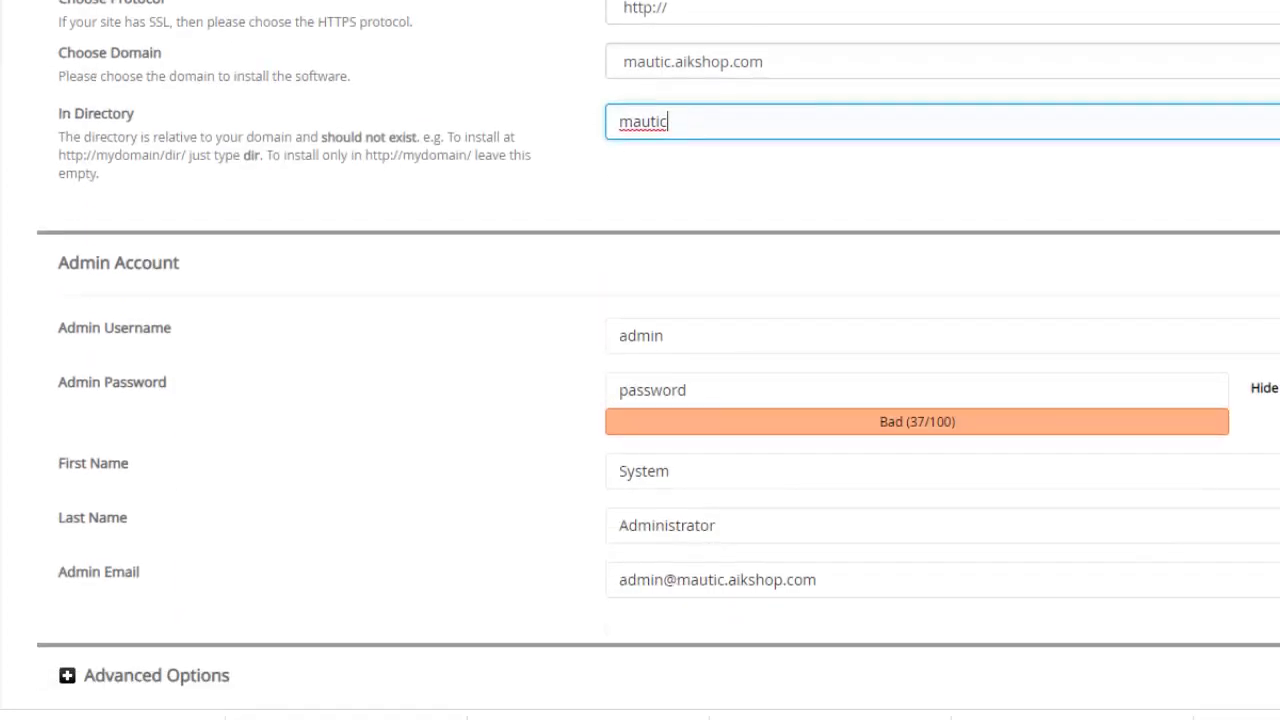
pyautogui.scroll(-1, 640, 360)
# Change the admin username to admin123 and replace the default admin password.
pyautogui.click(779, 292)
pyautogui.press('BackSpace')
pyautogui.press('BackSpace')
pyautogui.press('BackSpace')
pyautogui.press('BackSpace')
pyautogui.press('BackSpace')
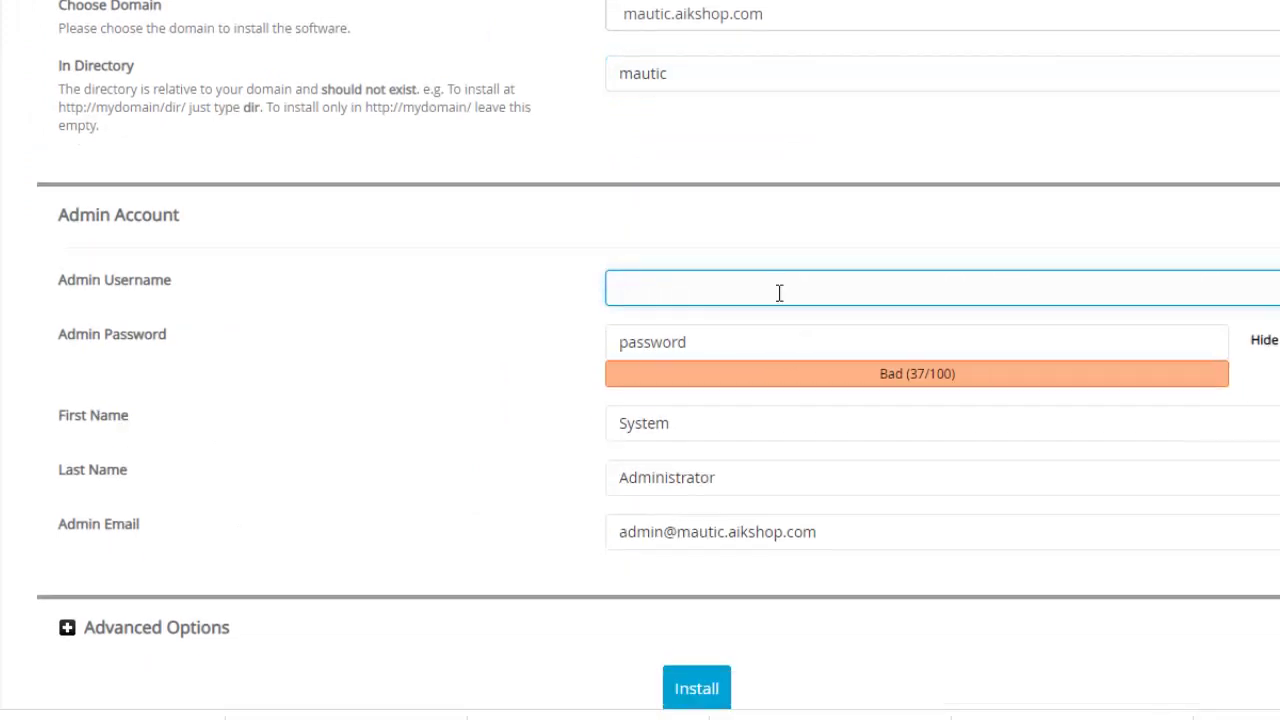
pyautogui.write('adm')
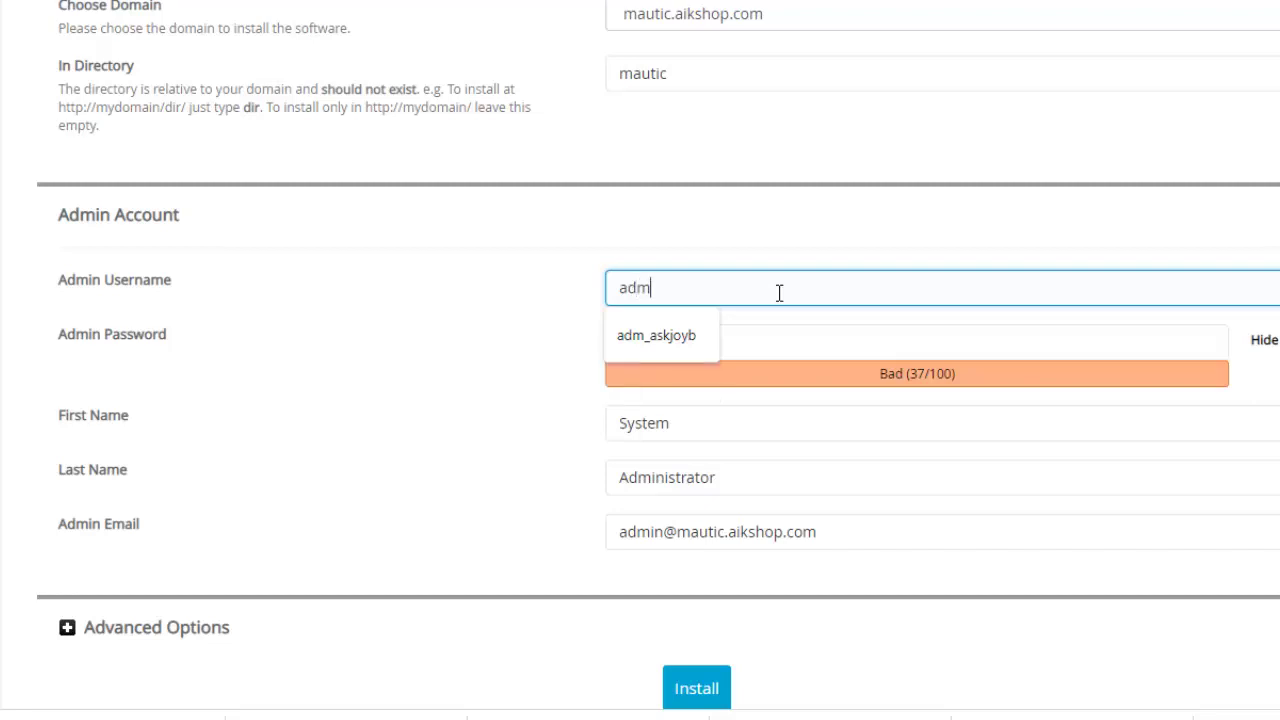
pyautogui.write('in12')
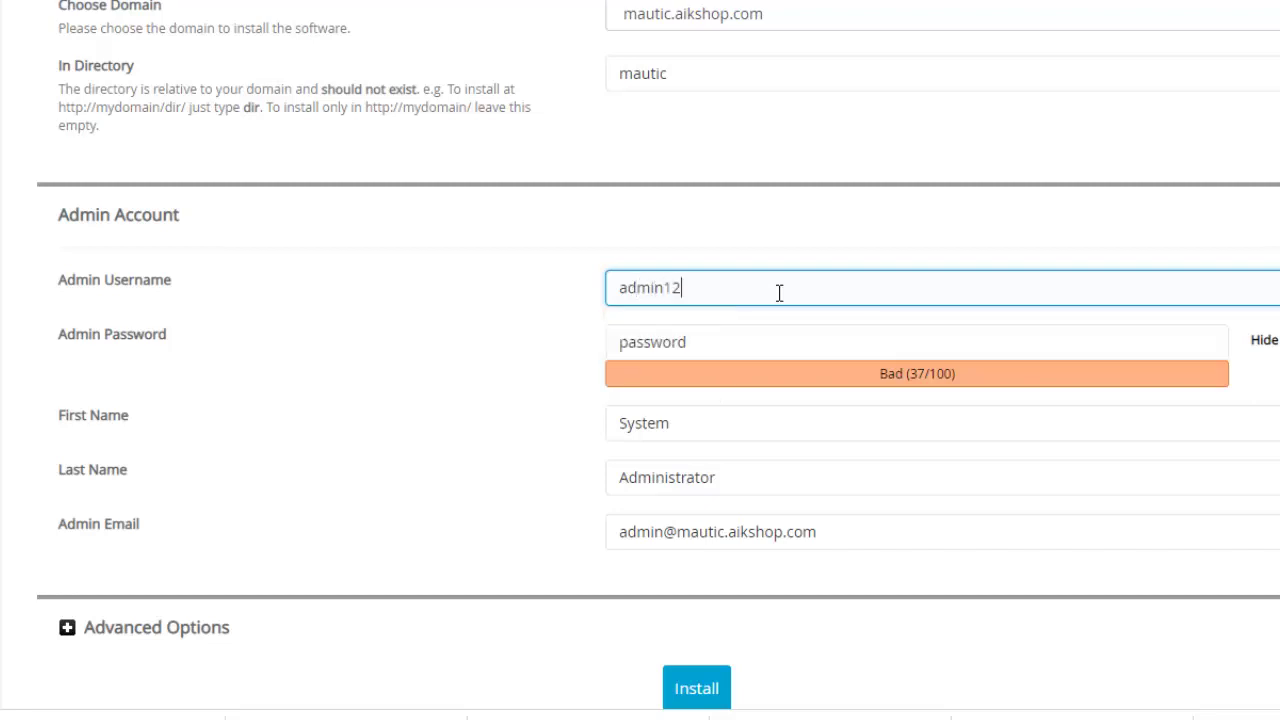
pyautogui.write('3')
pyautogui.click(735, 347)
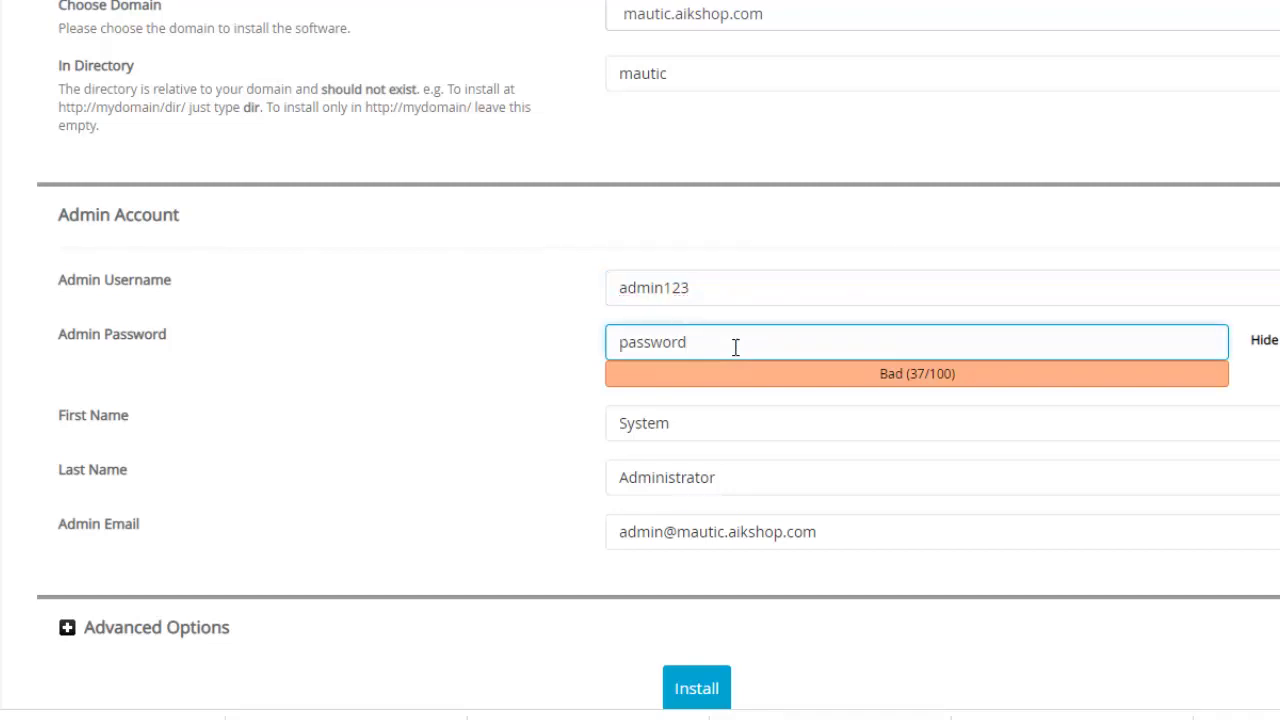
pyautogui.moveTo(735, 347); pyautogui.dragTo(270, 385)
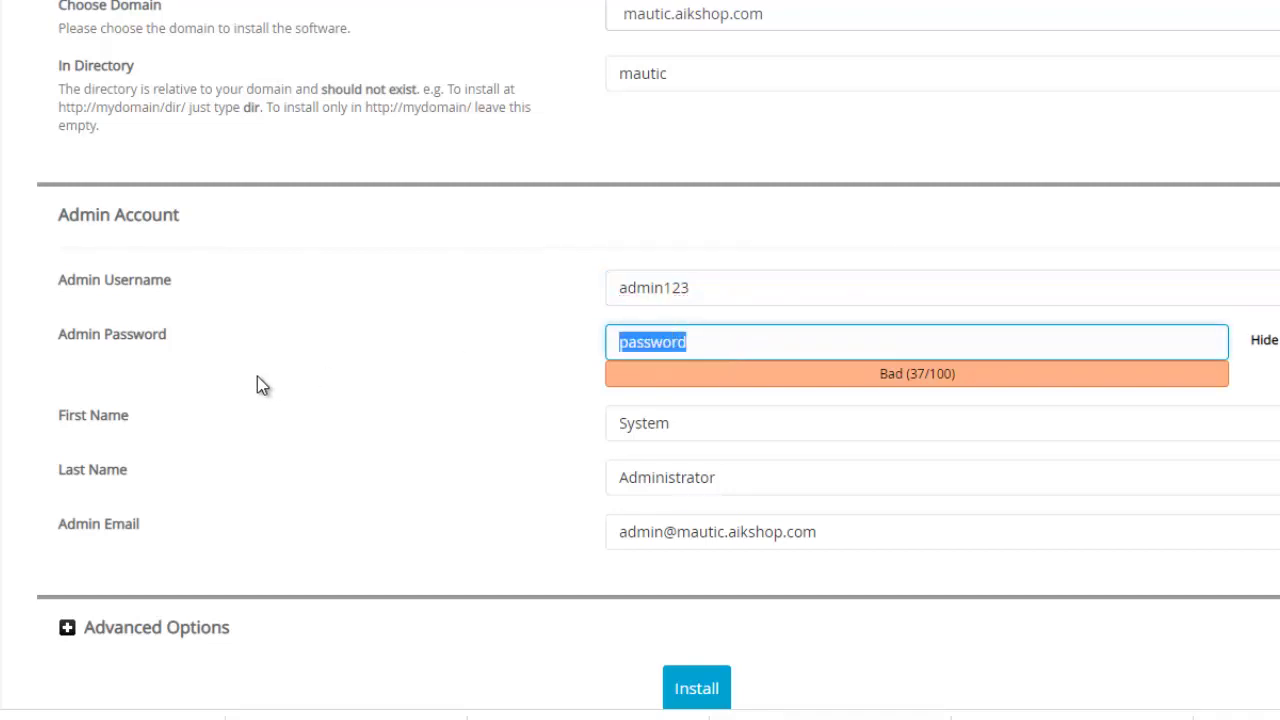
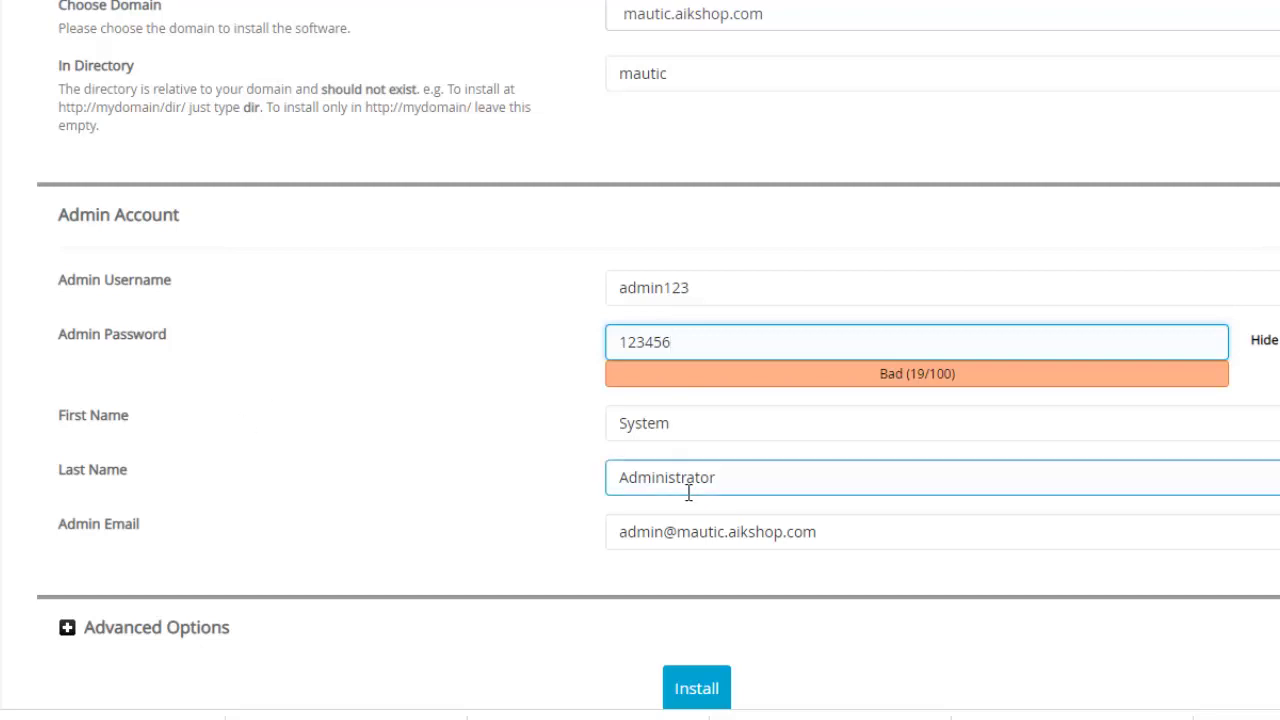
# Fill in the admin e-mail and name from saved details, set the installation-details address, and install.
pyautogui.click(926, 538)
pyautogui.moveTo(926, 538); pyautogui.dragTo(556, 512)
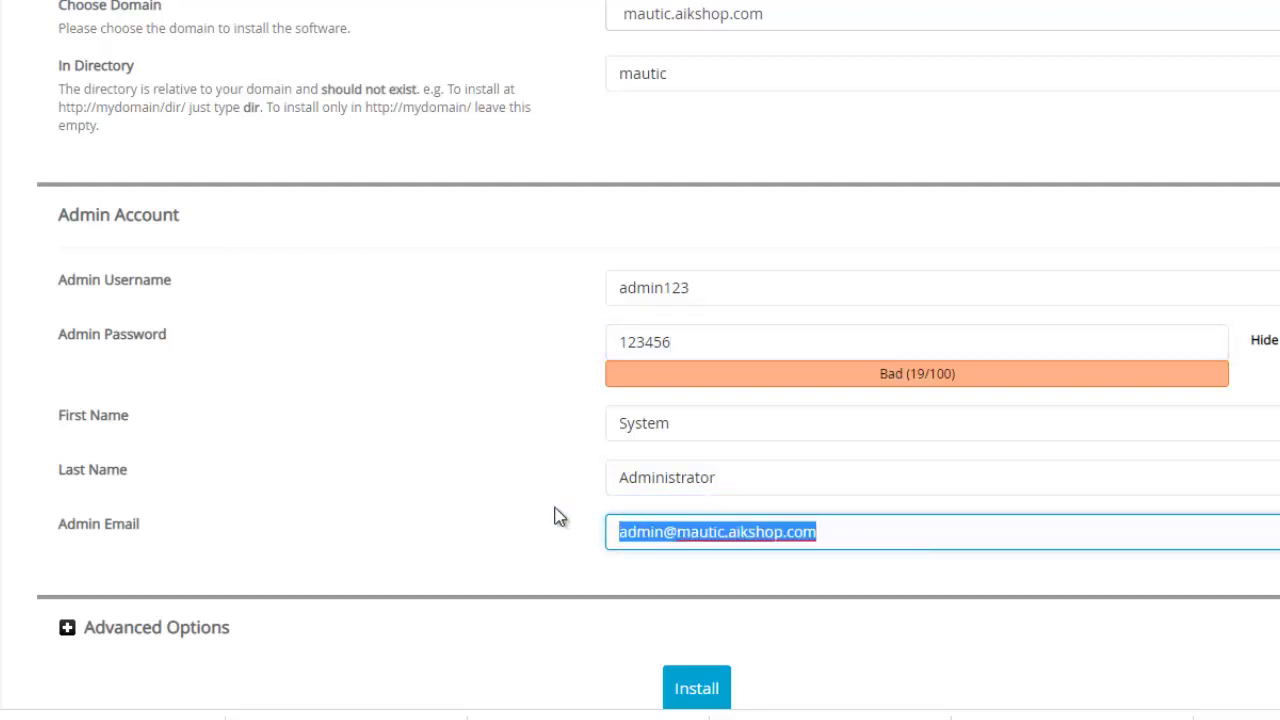
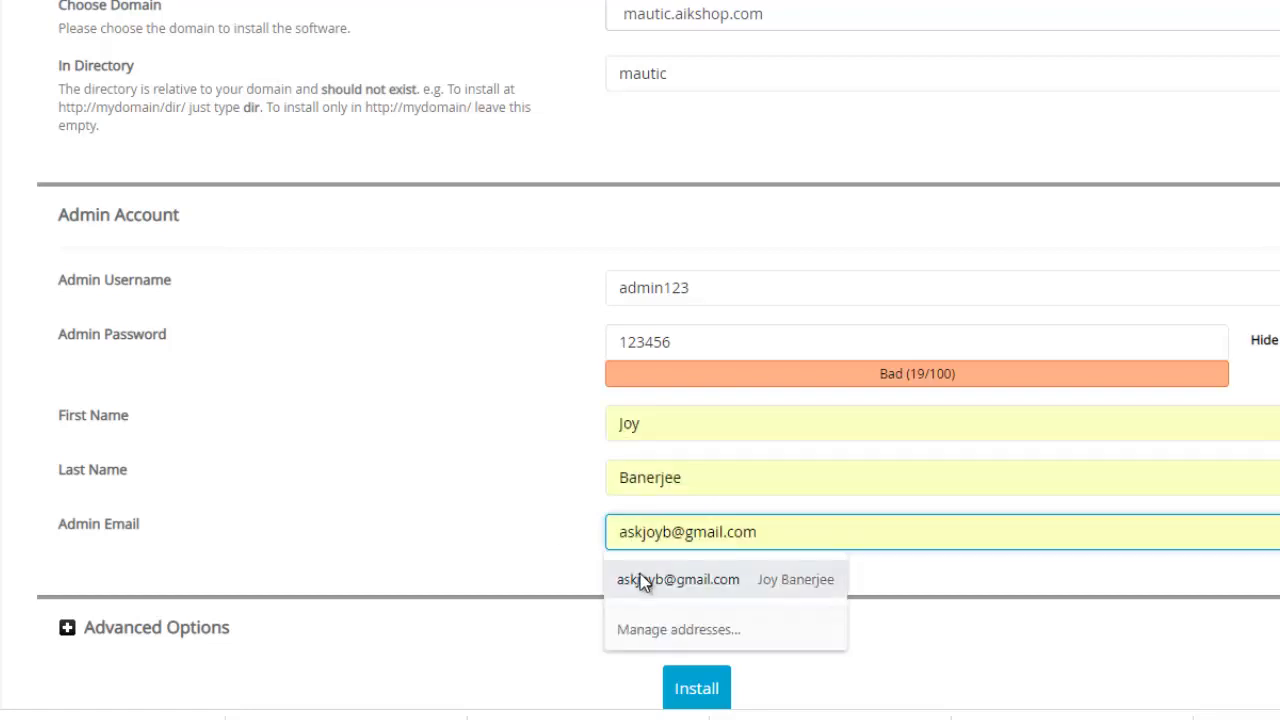
pyautogui.click(643, 583)
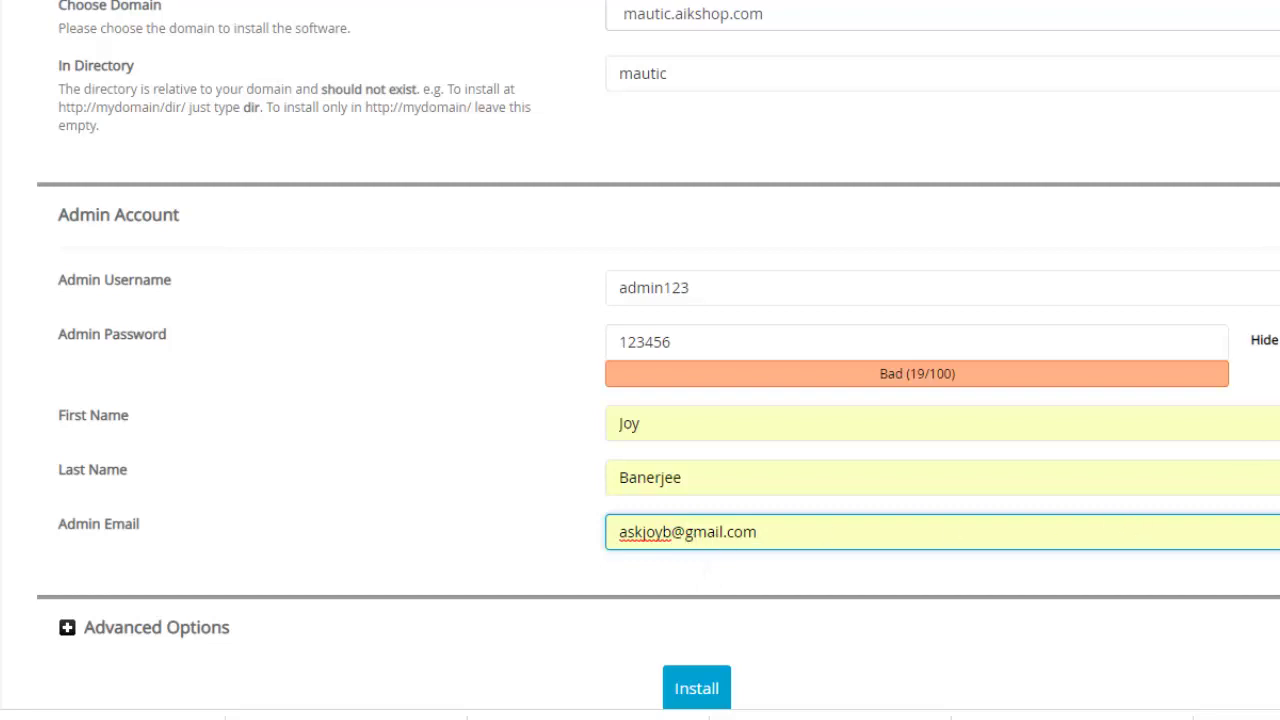
pyautogui.scroll(-5, 640, 400)
pyautogui.scroll(1, 640, 300)
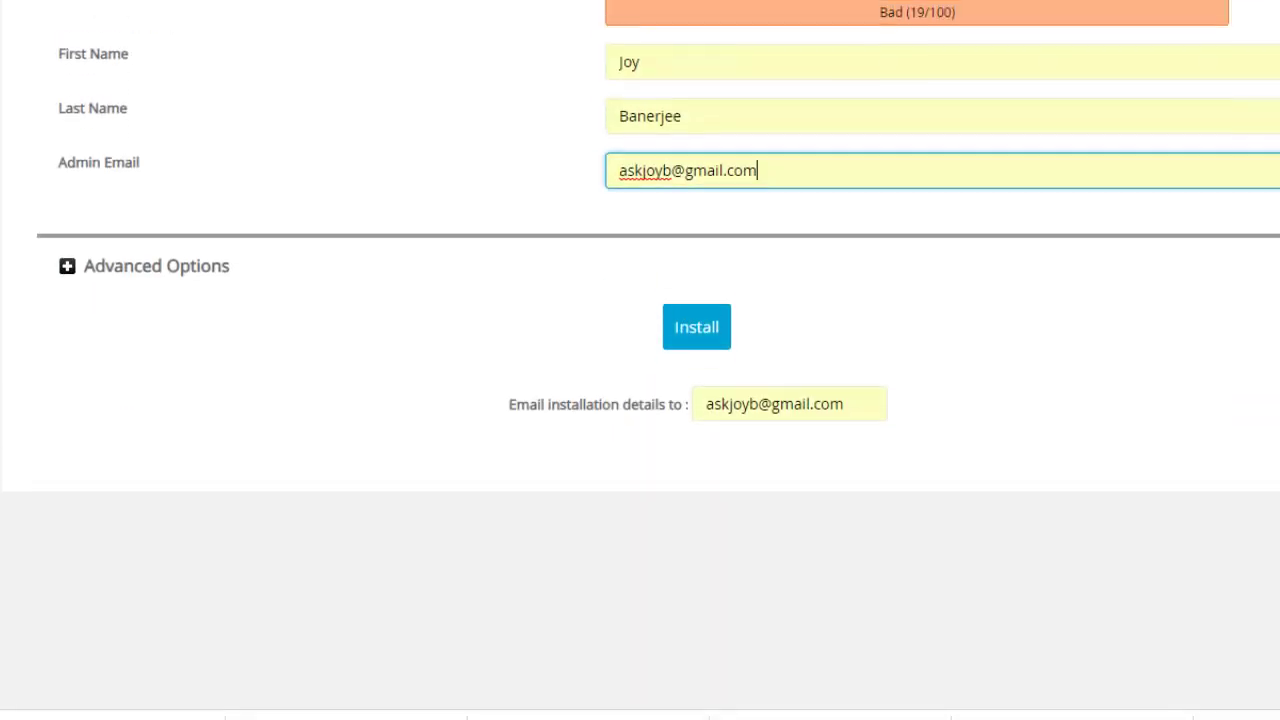
pyautogui.click(809, 425)
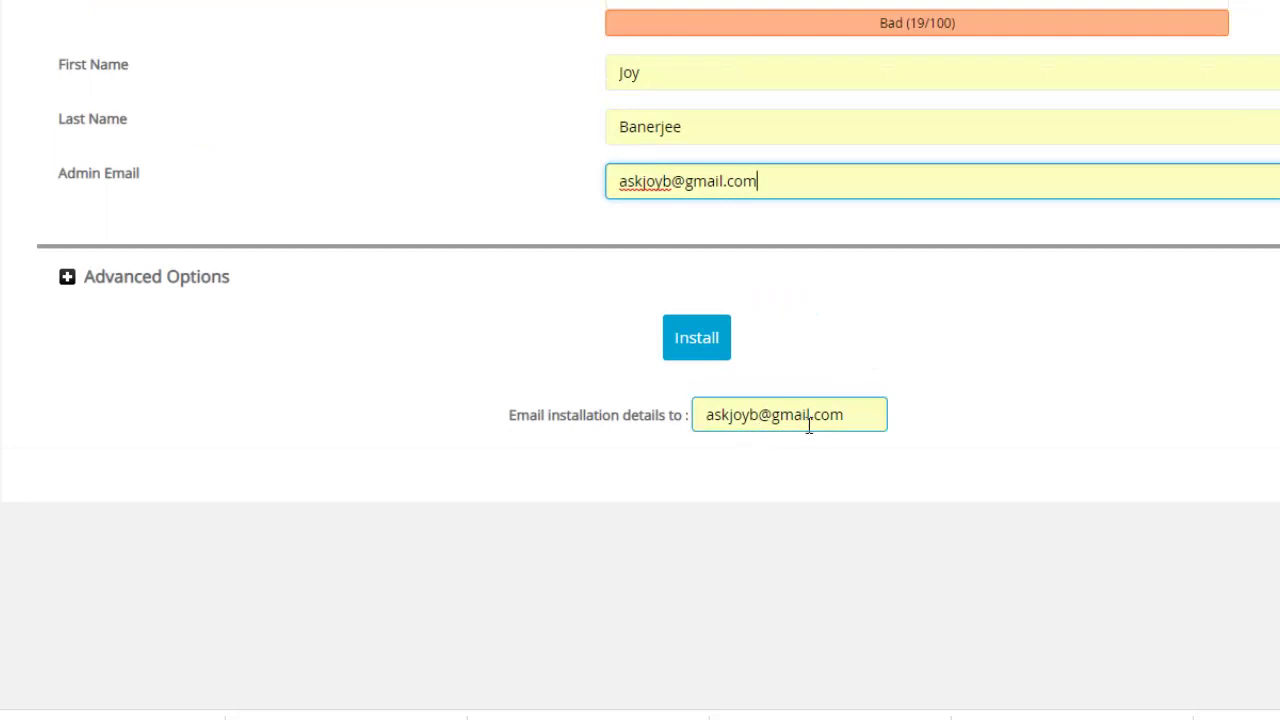
pyautogui.click(708, 350)
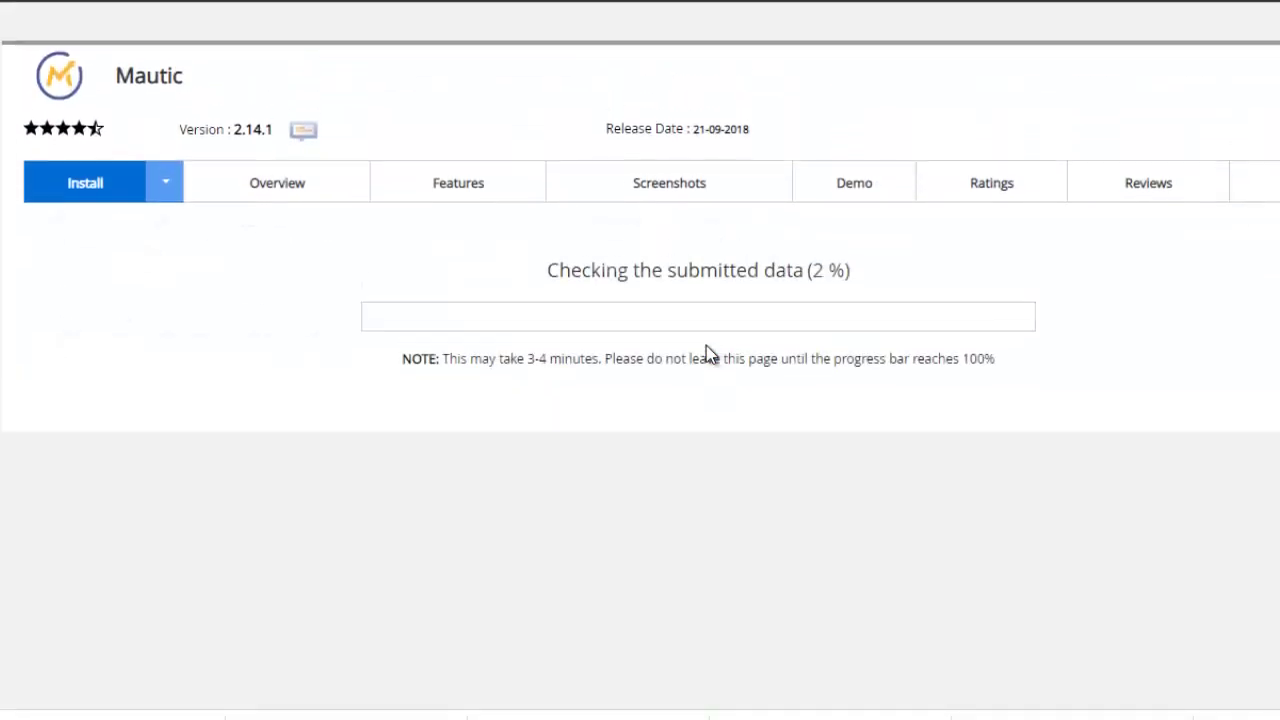
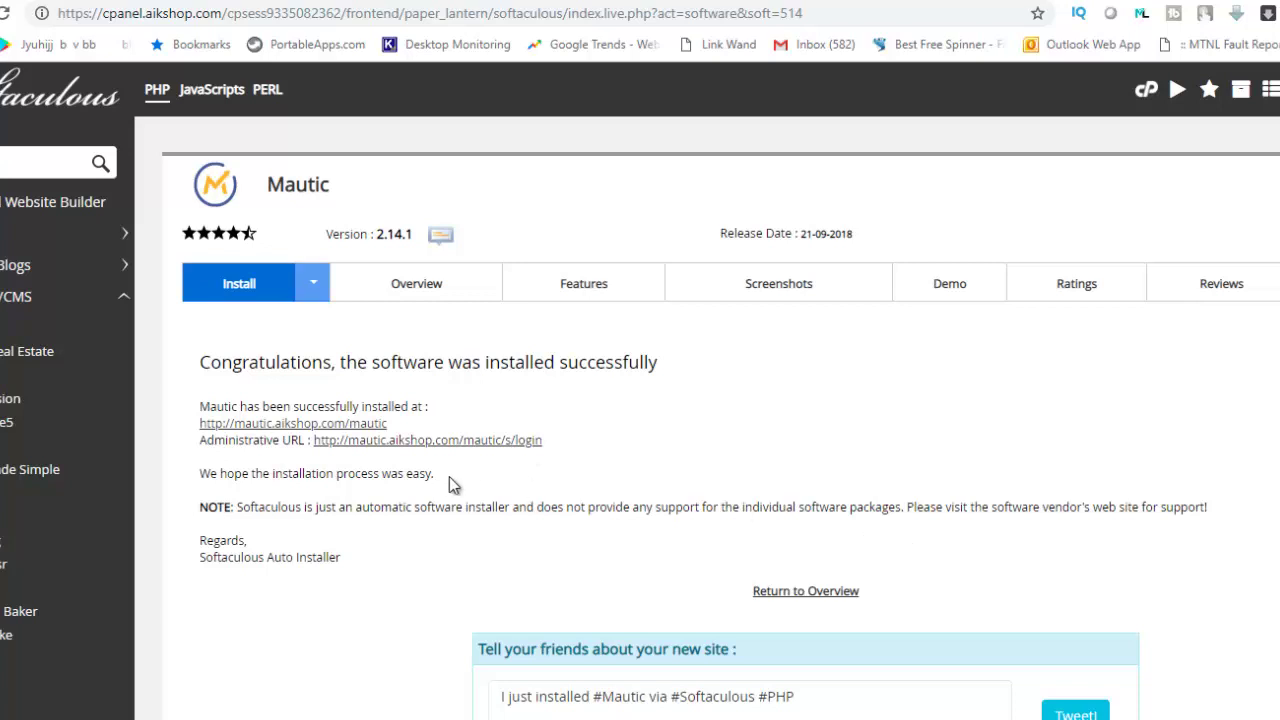
# Open the Mautic admin login page in a new tab and enter the admin username.
pyautogui.rightClick(380, 430)
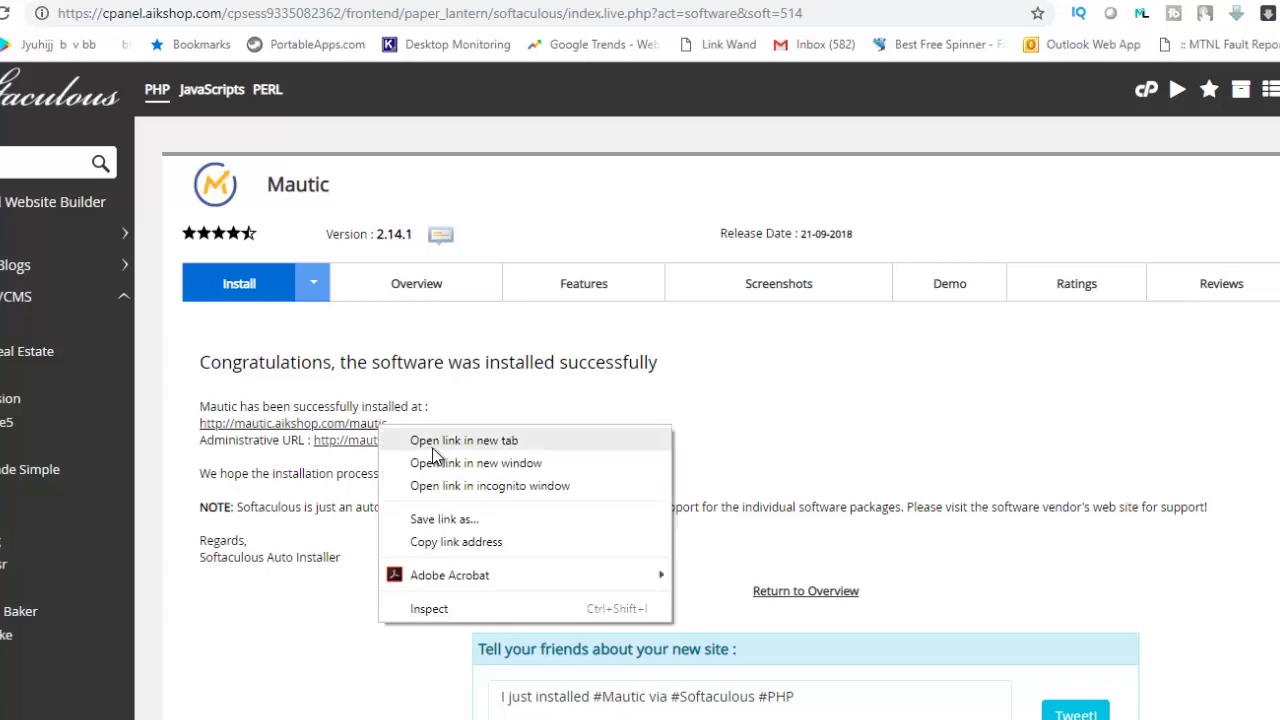
pyautogui.click(440, 448)
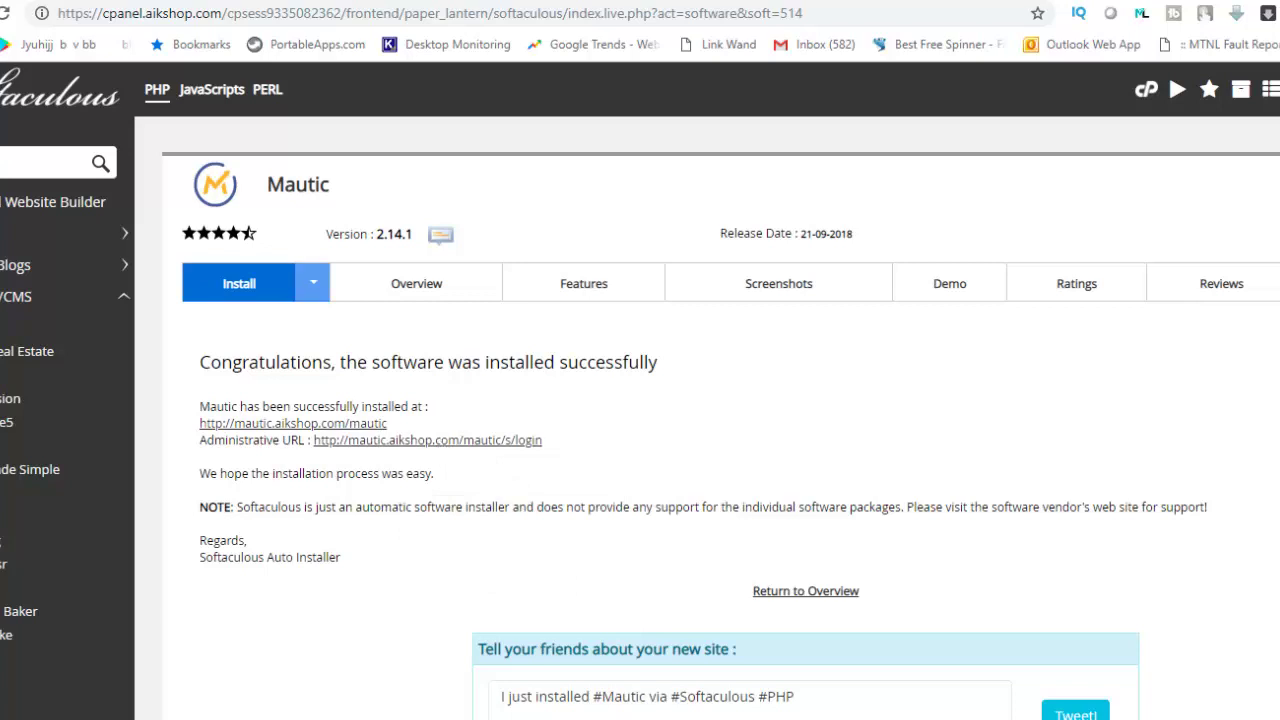
pyautogui.hotkey('ctrl', 'Tab')
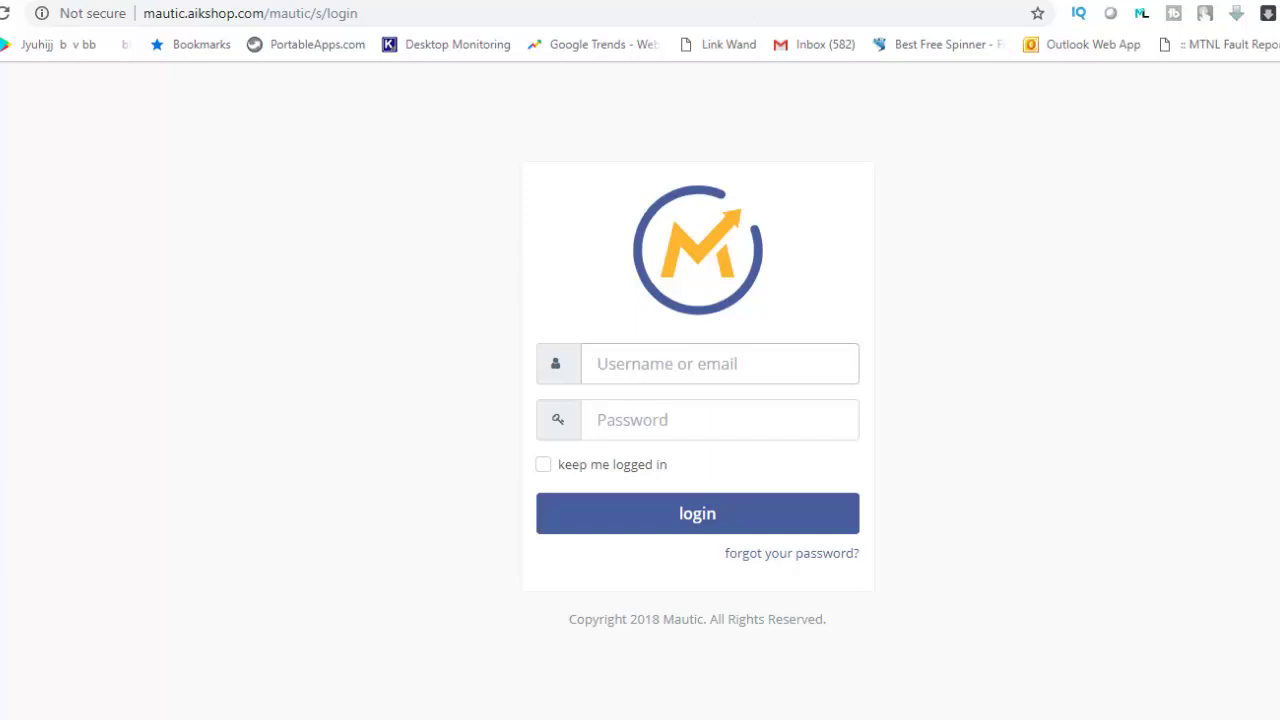
pyautogui.write('admin1')
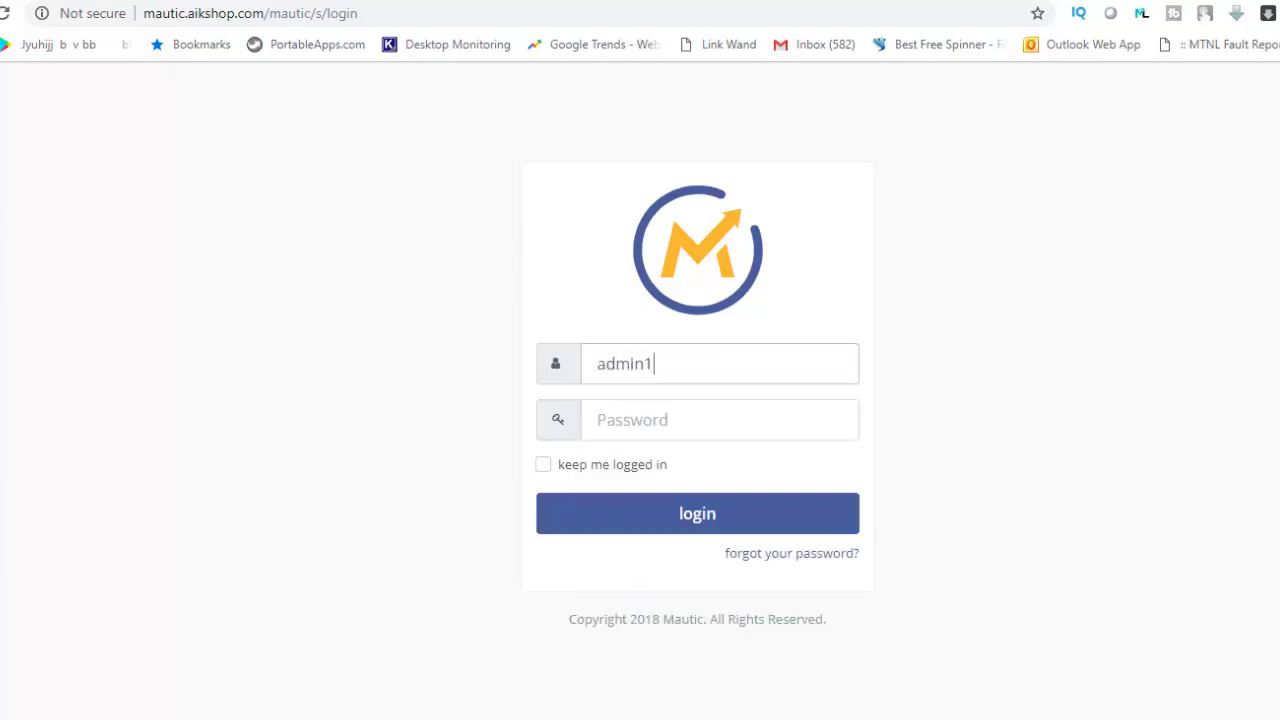
pyautogui.write('23')
pyautogui.click(720, 420)
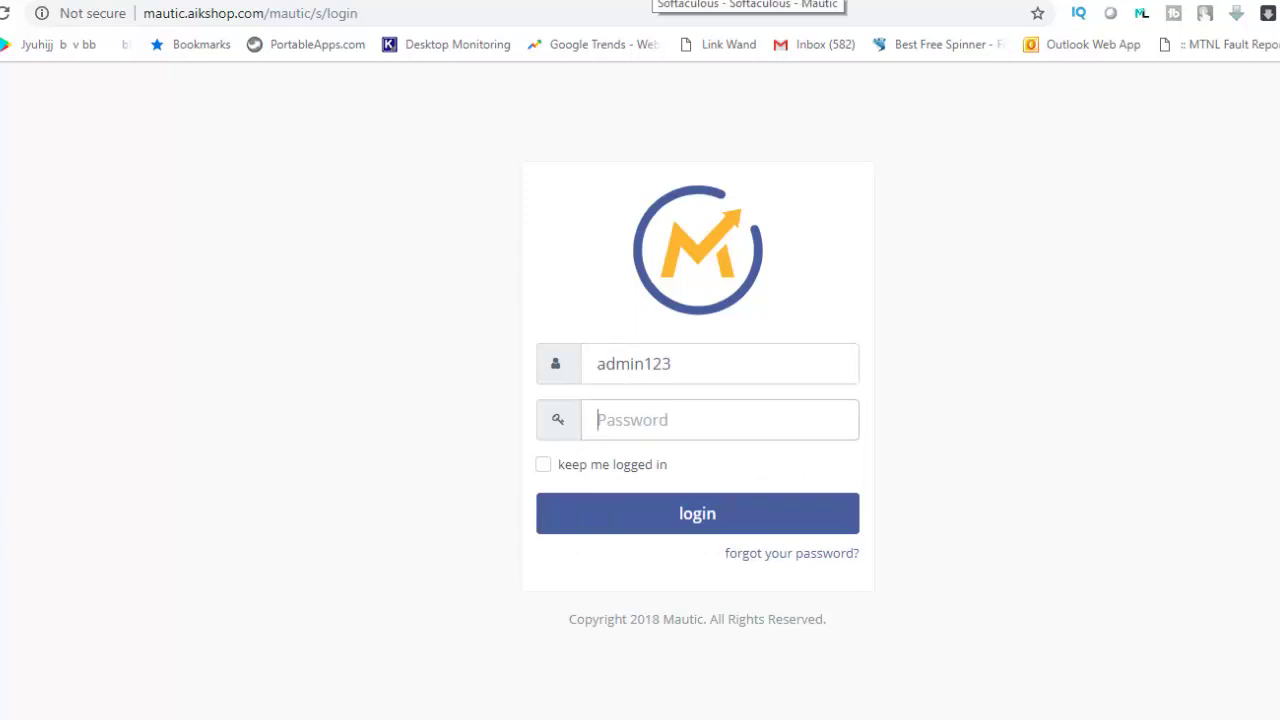
# Reopen the administrative login page from the success page and enter the admin username and password.
pyautogui.click(655, 0)
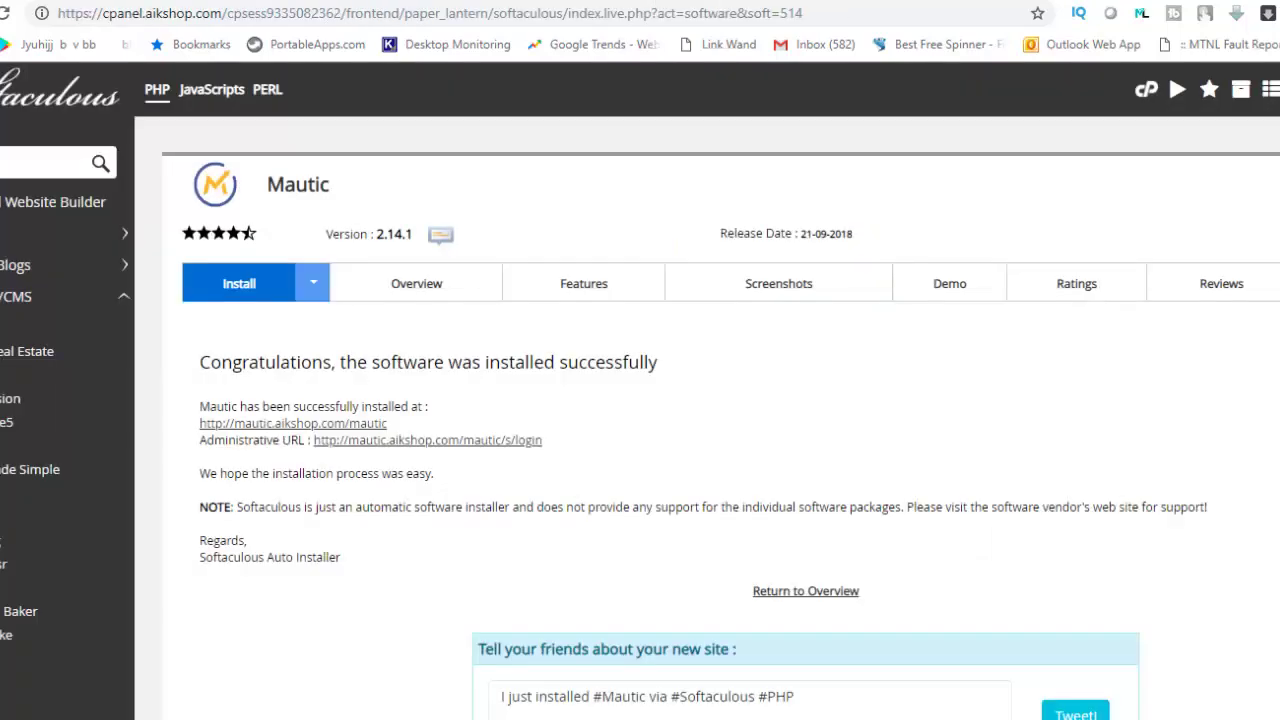
pyautogui.click(527, 450)
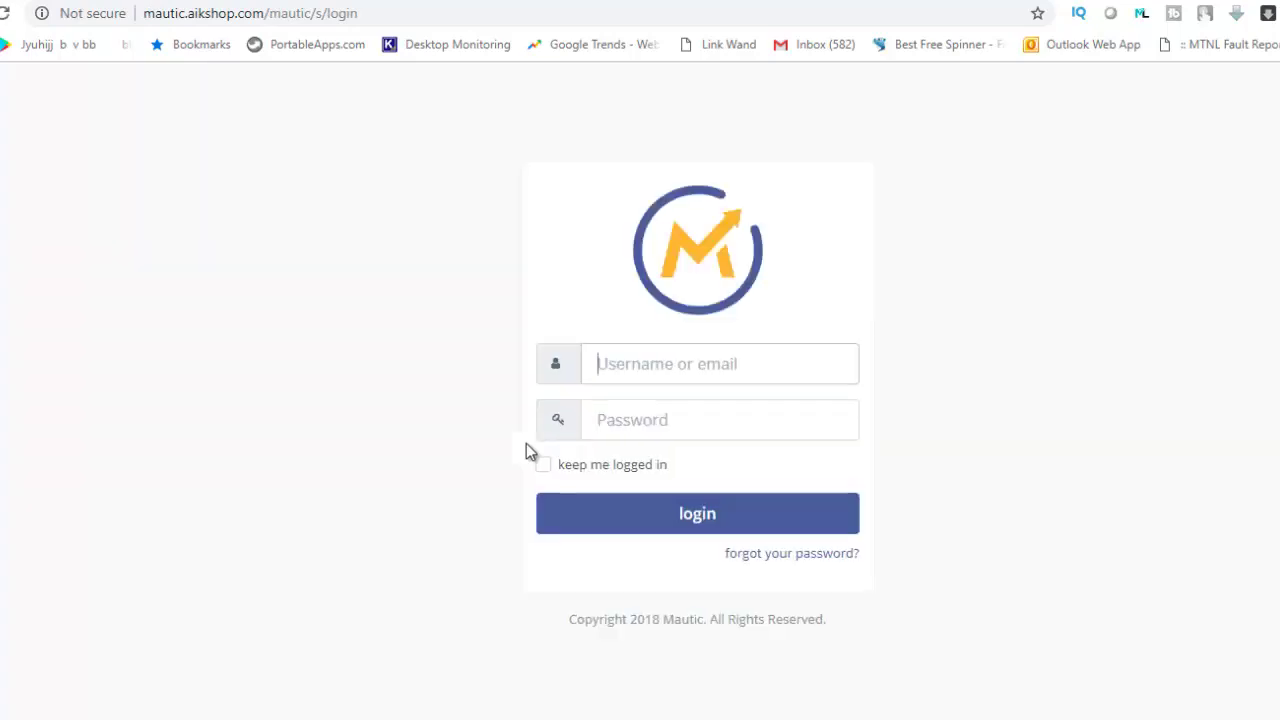
pyautogui.write('admi')
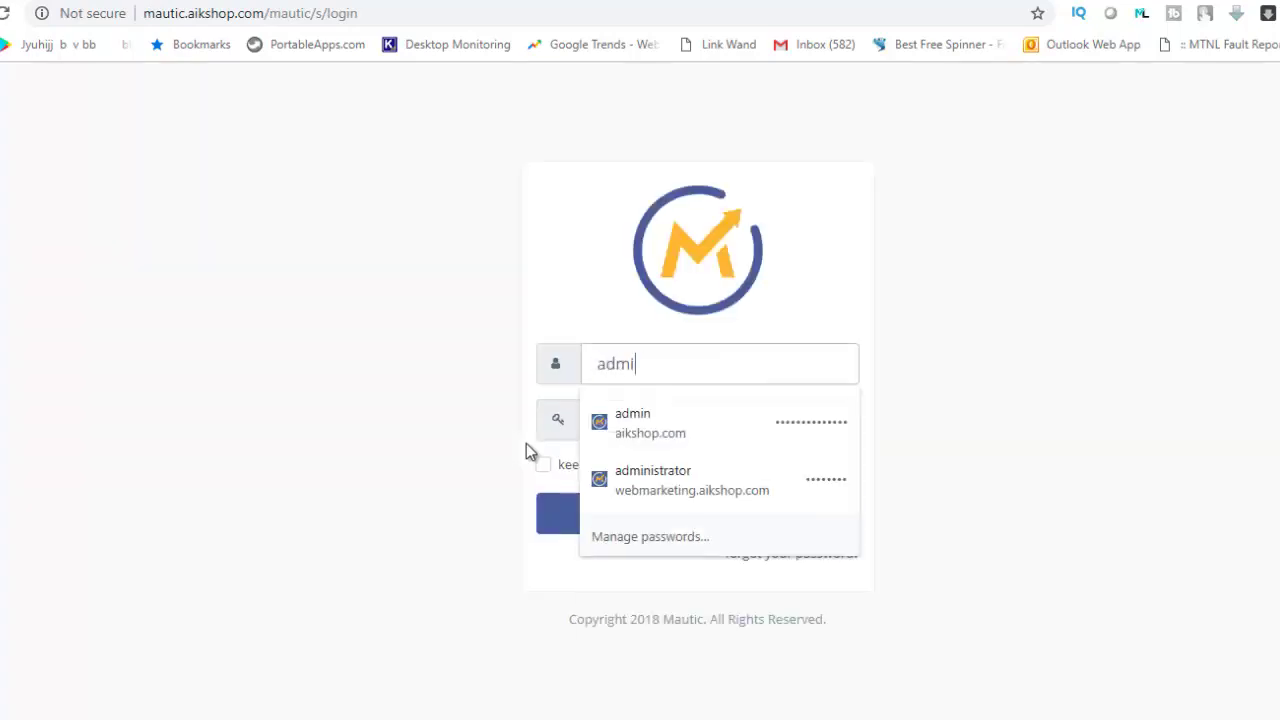
pyautogui.write('n123')
pyautogui.press('Tab')
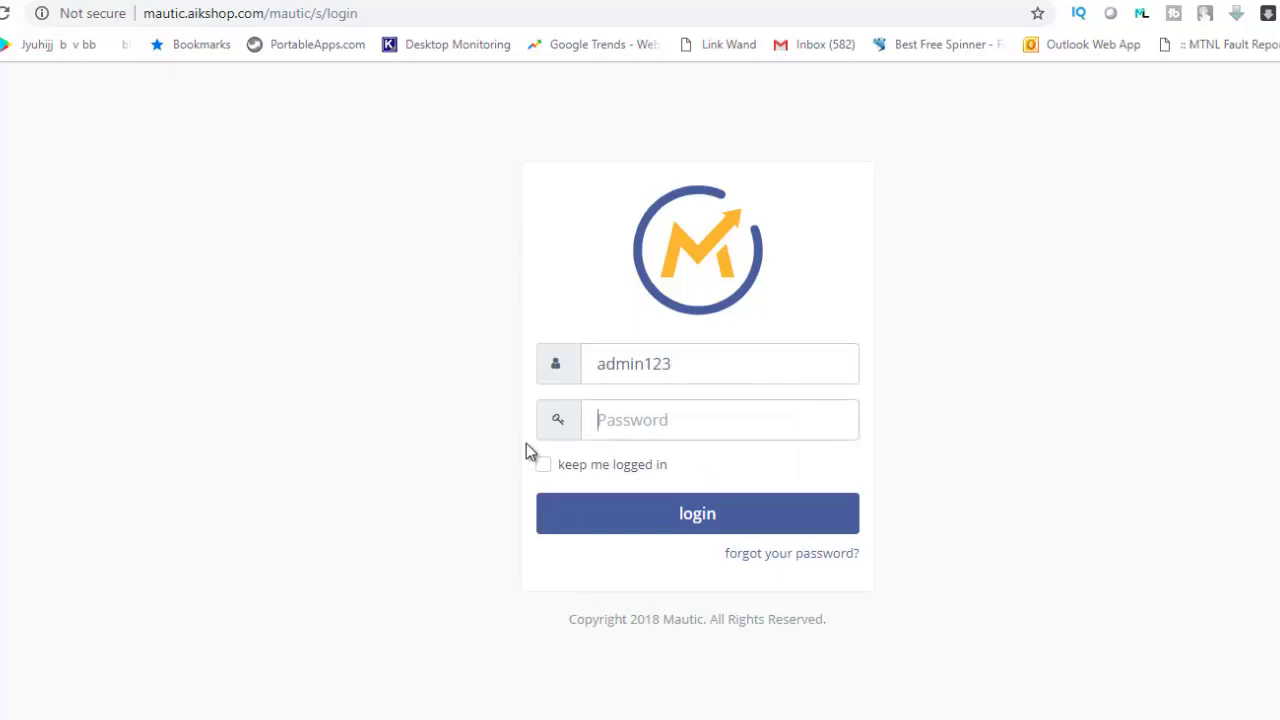
pyautogui.write('••••')
# Log in, look over the dashboard widgets, then switch to the askwhy.today Mautic article.
pyautogui.click(696, 522)
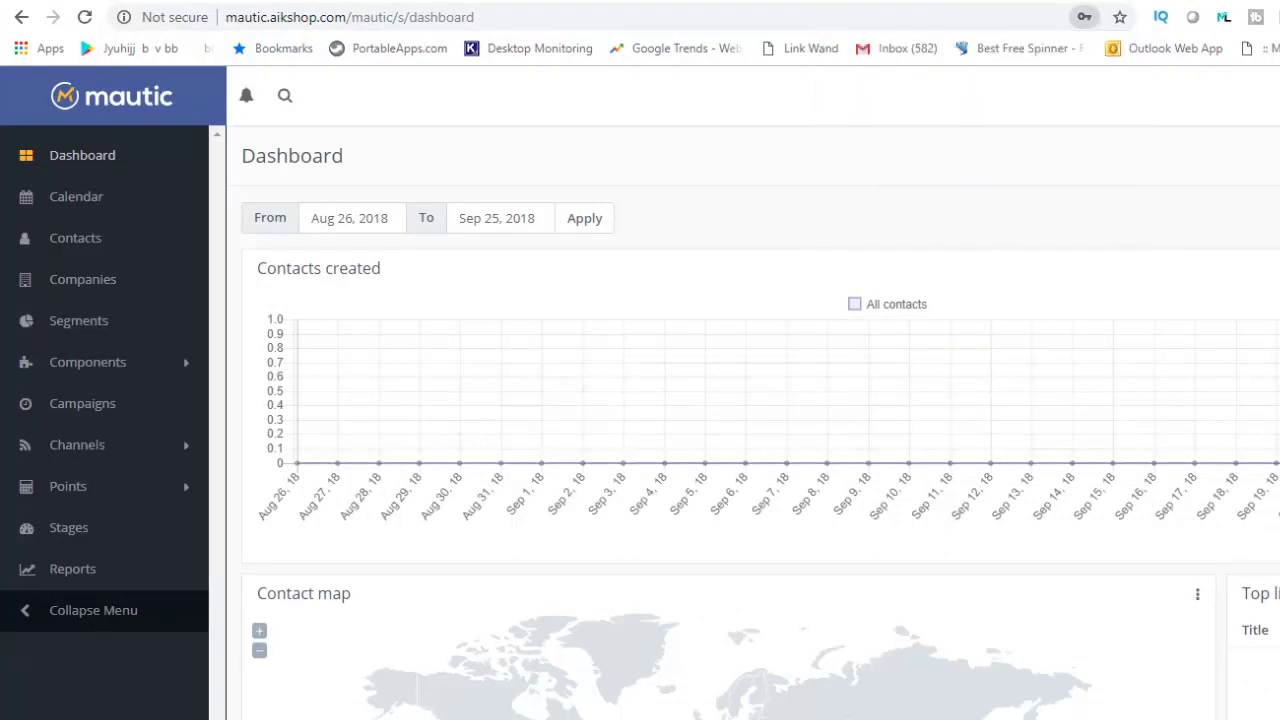
pyautogui.scroll(-5, 760, 420)
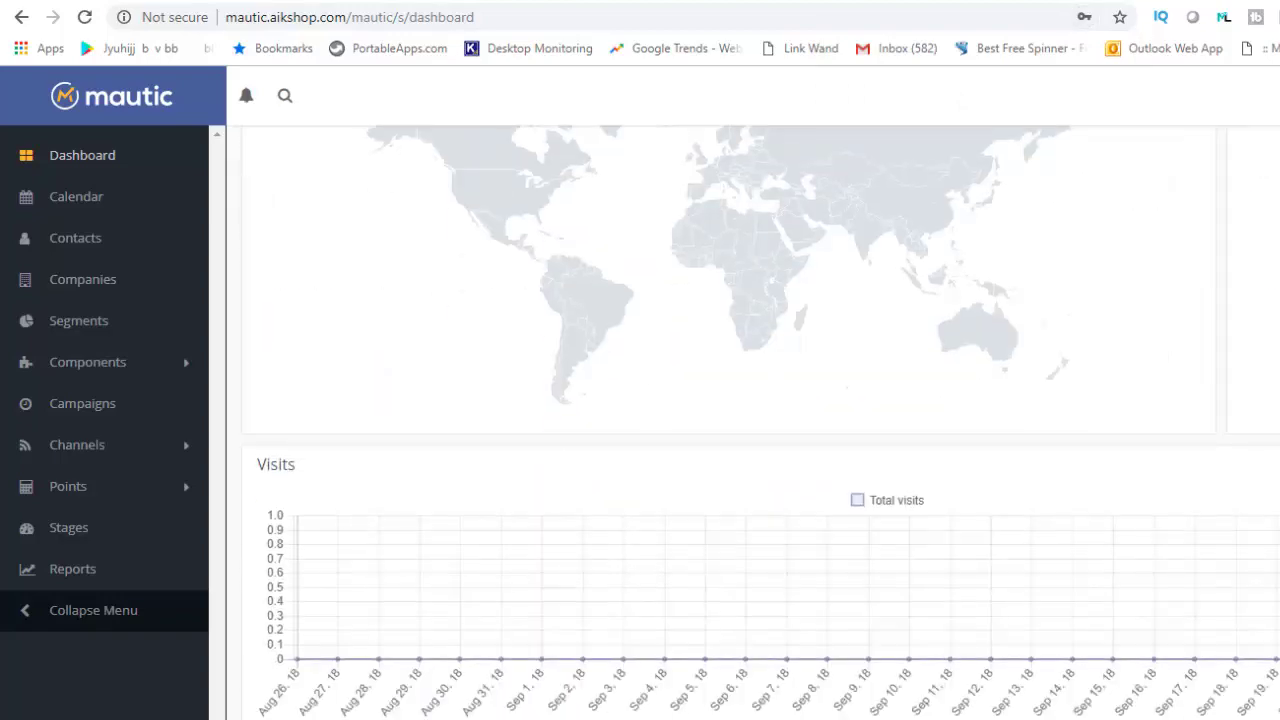
pyautogui.scroll(-5, 760, 420)
pyautogui.scroll(6, 760, 420)
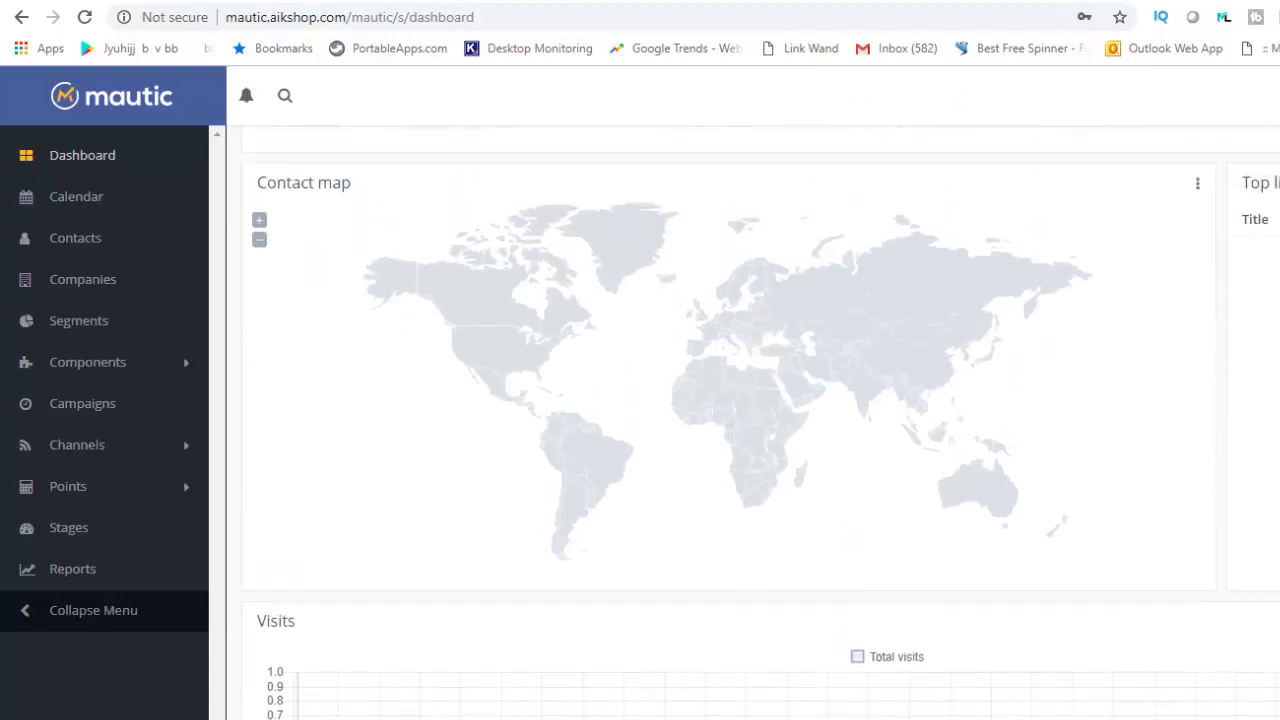
pyautogui.scroll(-12, 760, 420)
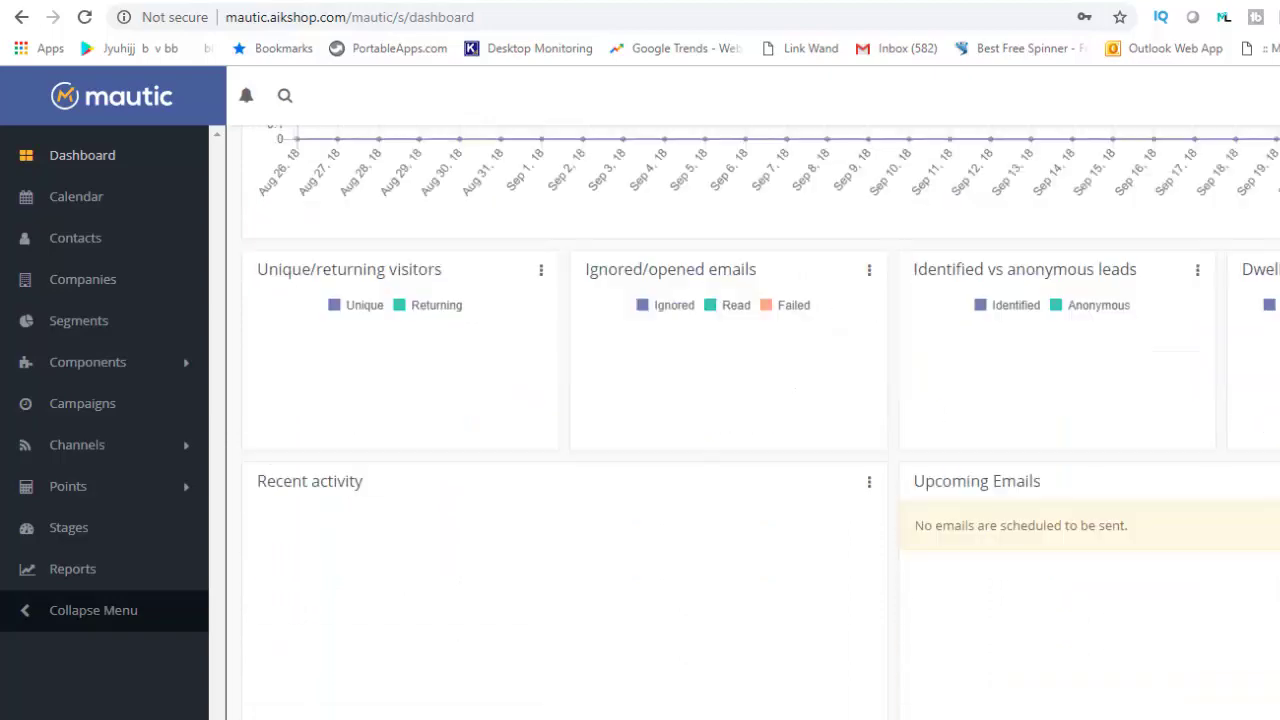
pyautogui.scroll(15, 760, 420)
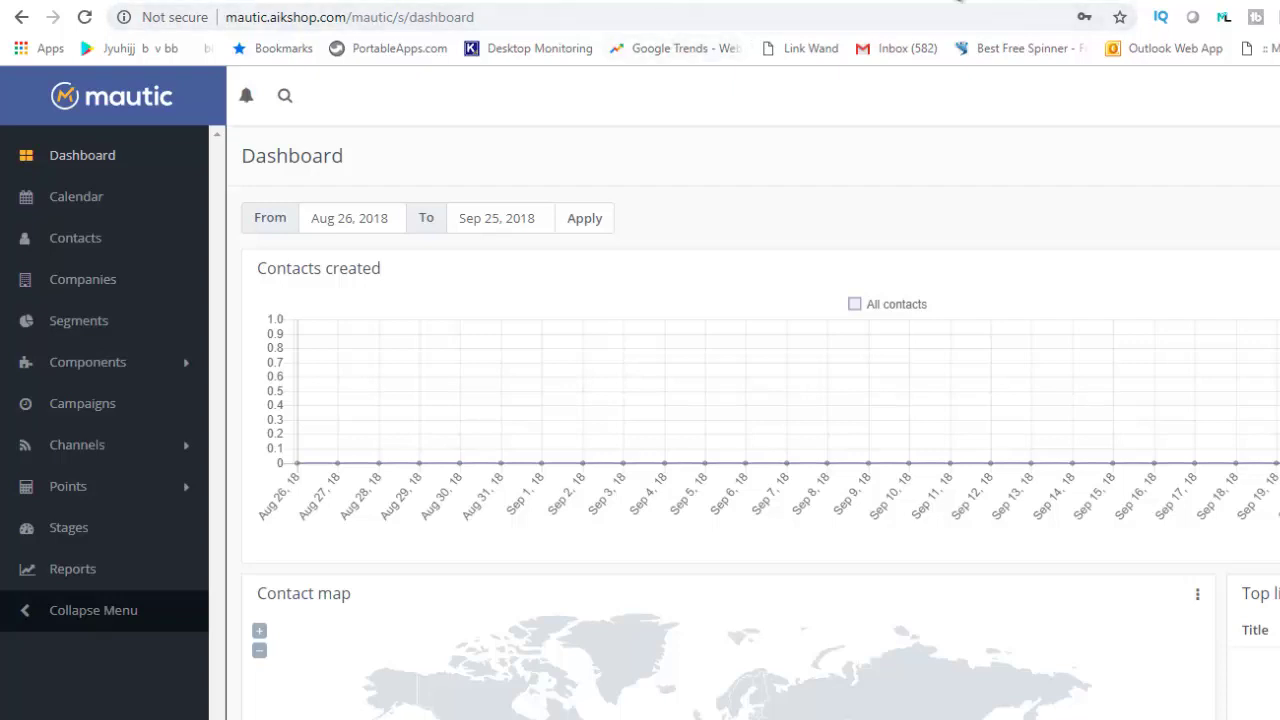
pyautogui.click(958, 2)
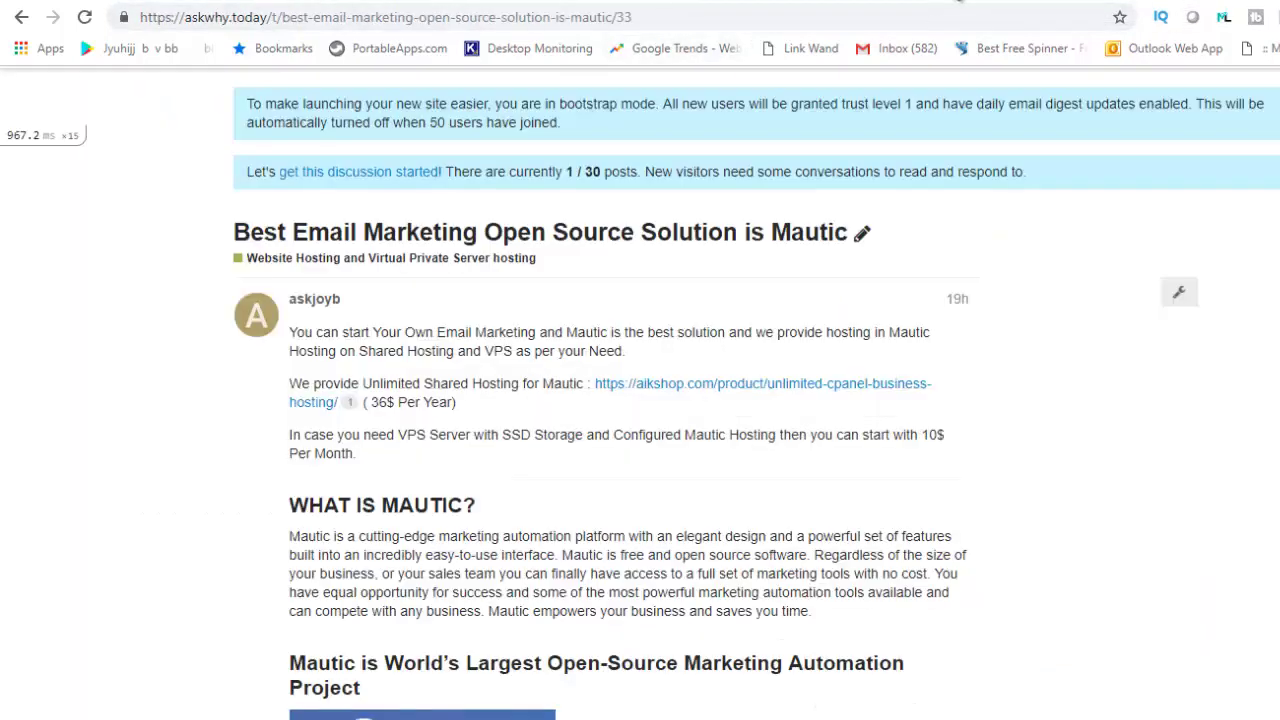